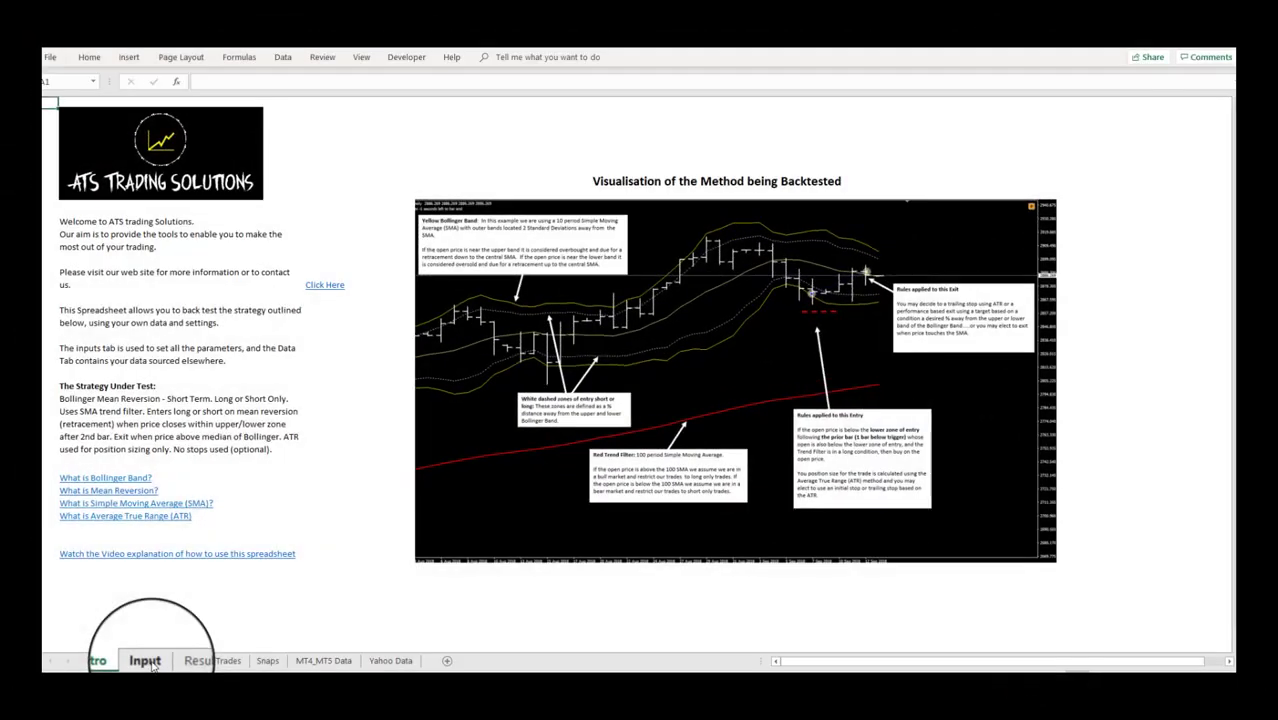
{"action": "left_click", "coordinate": [141, 661]}
{"action": "left_click", "coordinate": [188, 662]}
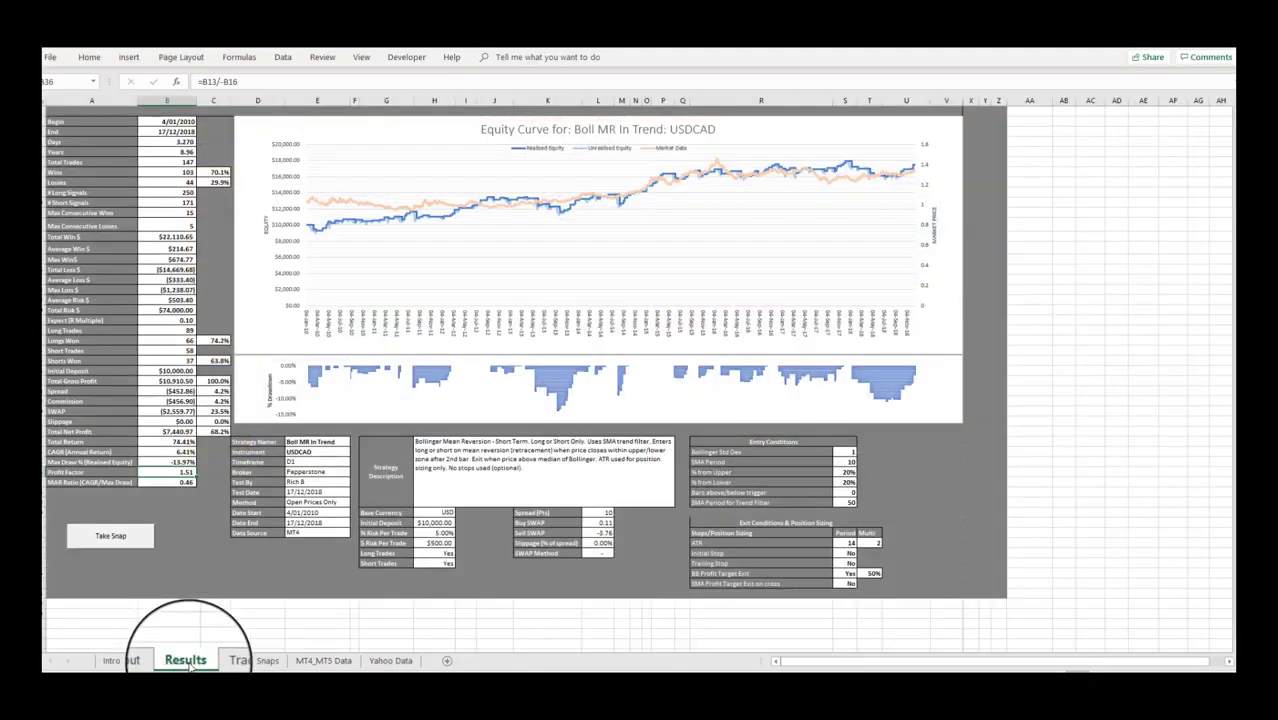
{"action": "left_click", "coordinate": [230, 664]}
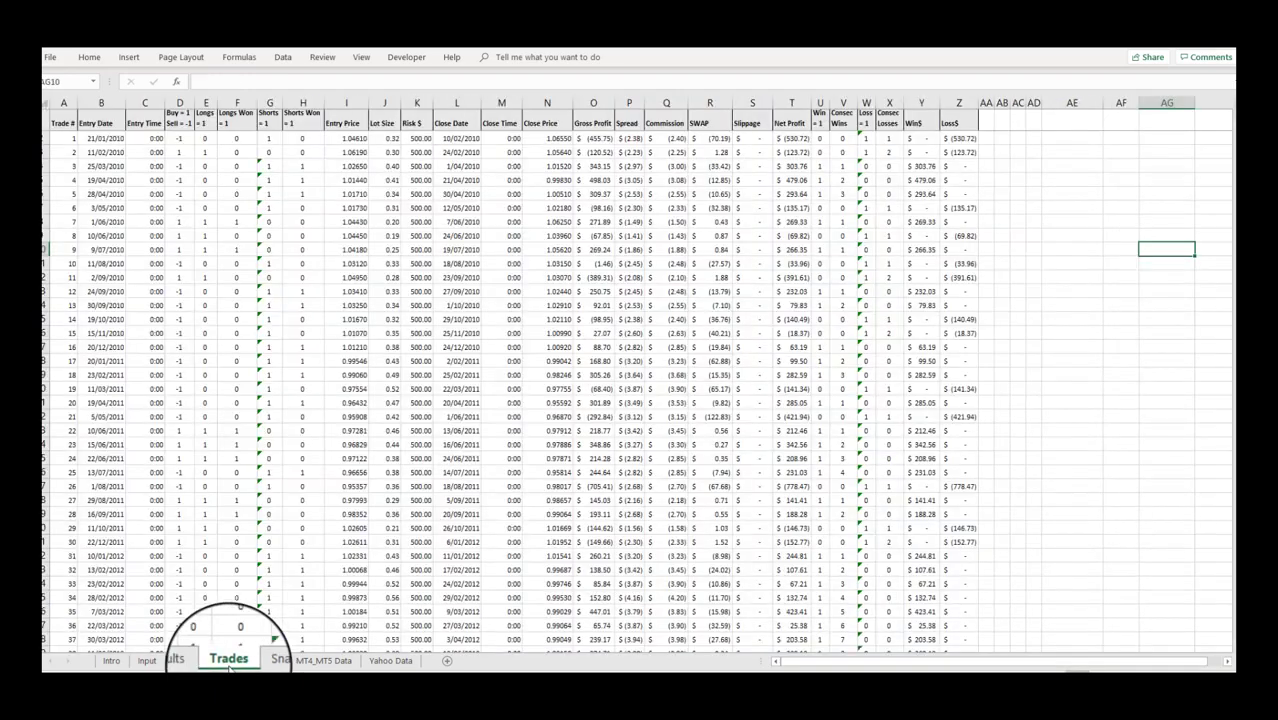
{"action": "left_click", "coordinate": [268, 665]}
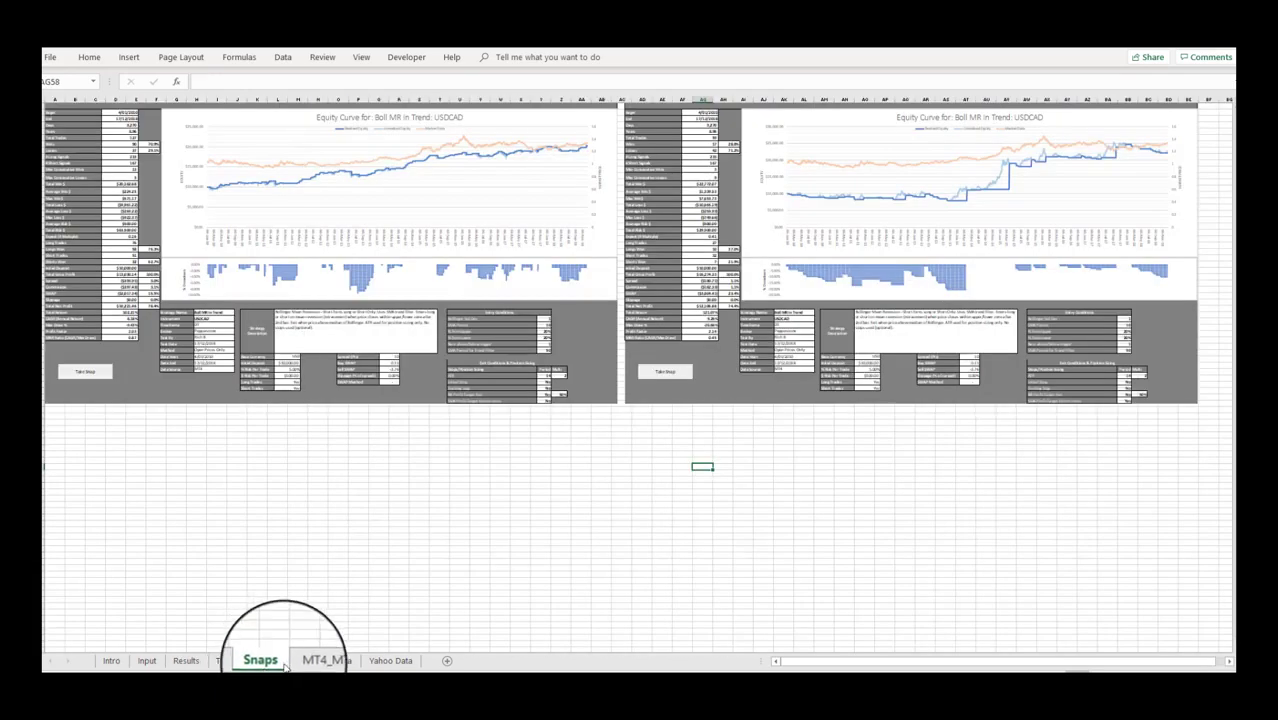
{"action": "left_click", "coordinate": [314, 664]}
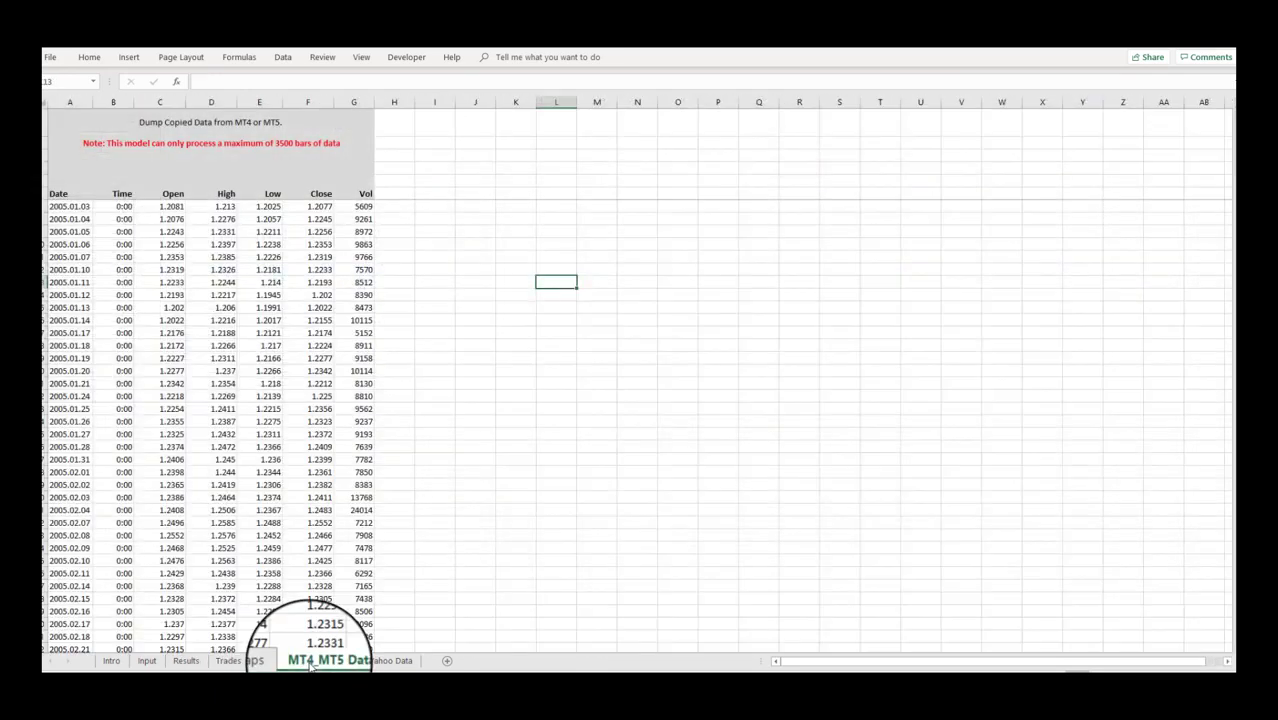
{"action": "left_click", "coordinate": [386, 664]}
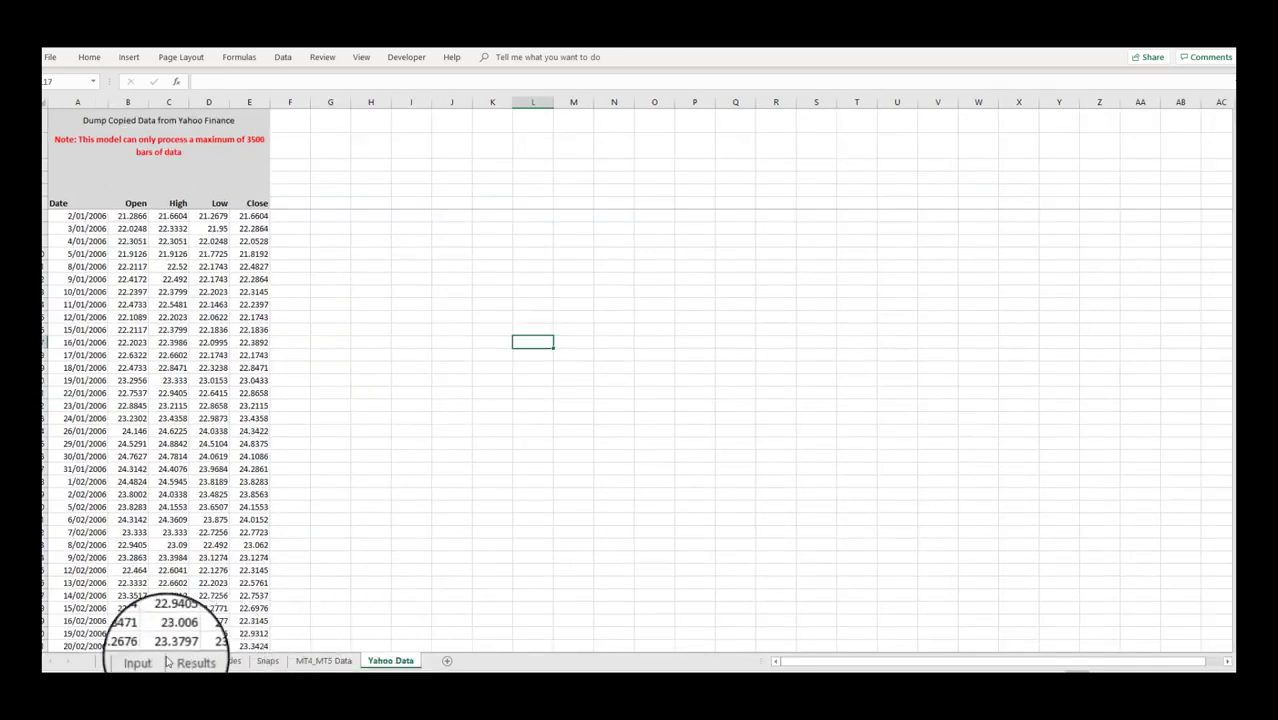
{"action": "left_click", "coordinate": [111, 662]}
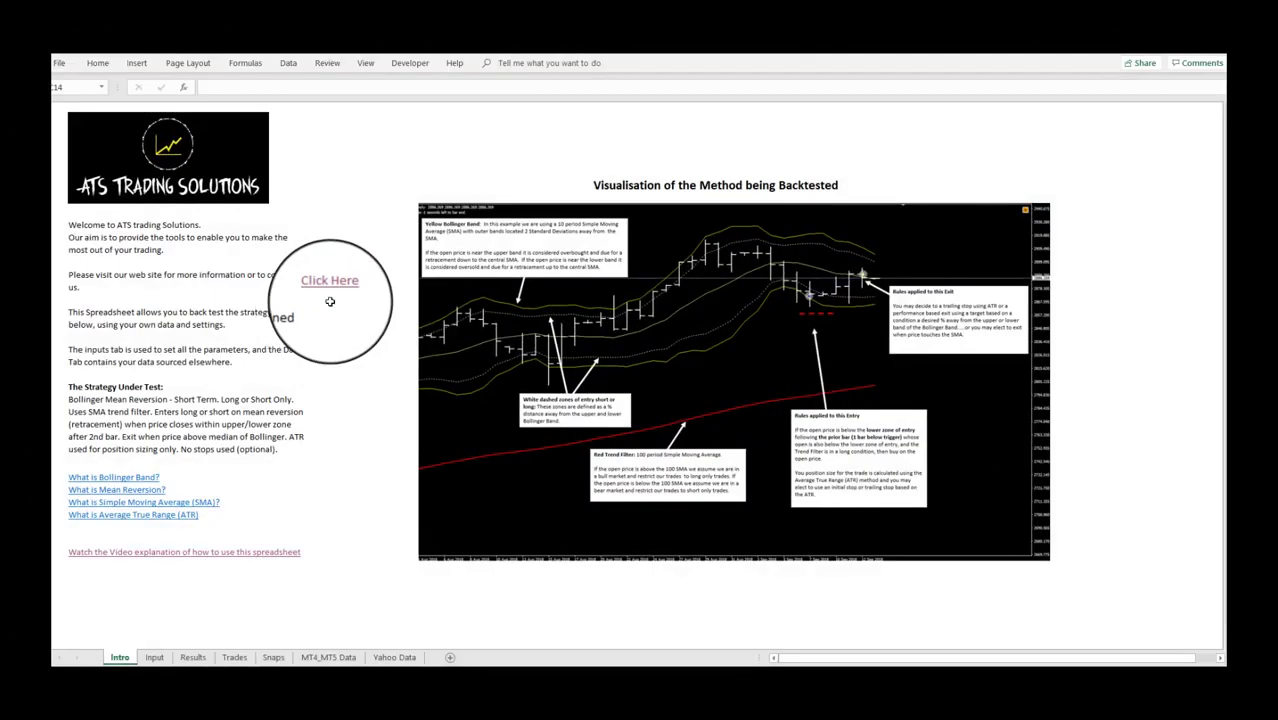
Select the Click Here link cell and the strategy description block on the Intro sheet
{"action": "left_click", "coordinate": [330, 300]}
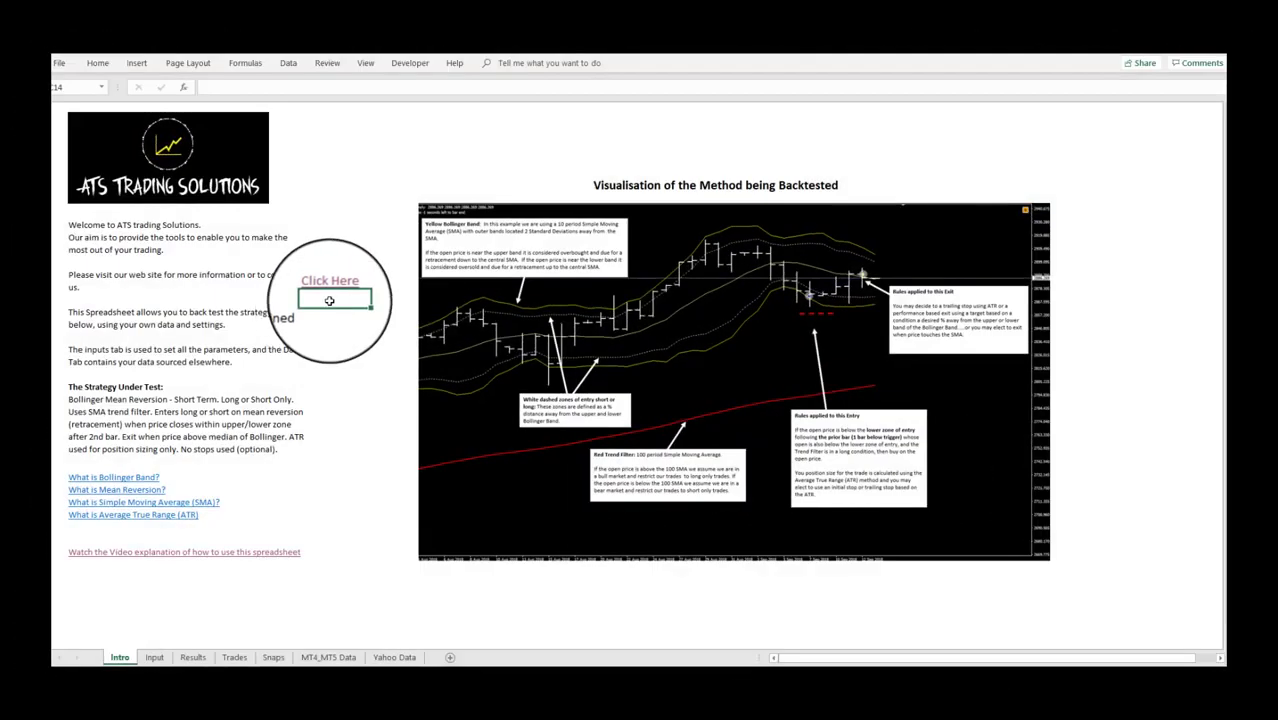
{"action": "left_click", "coordinate": [326, 290]}
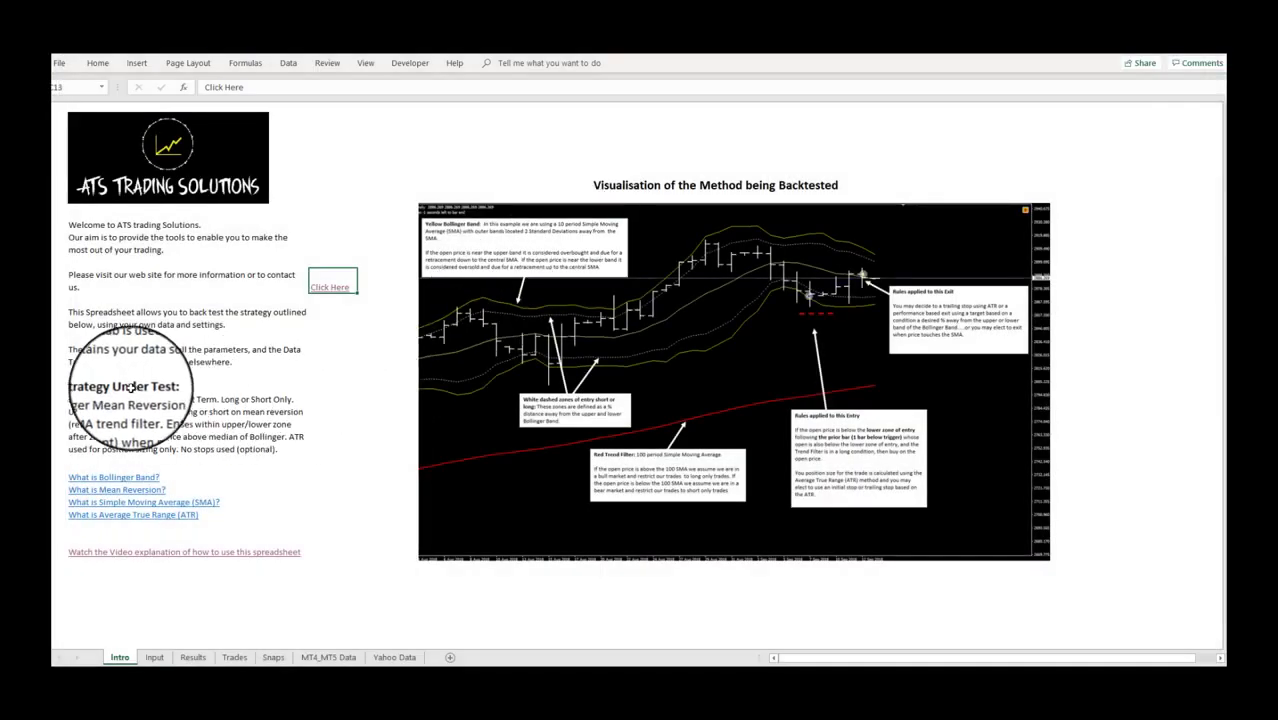
{"action": "left_click", "coordinate": [130, 386]}
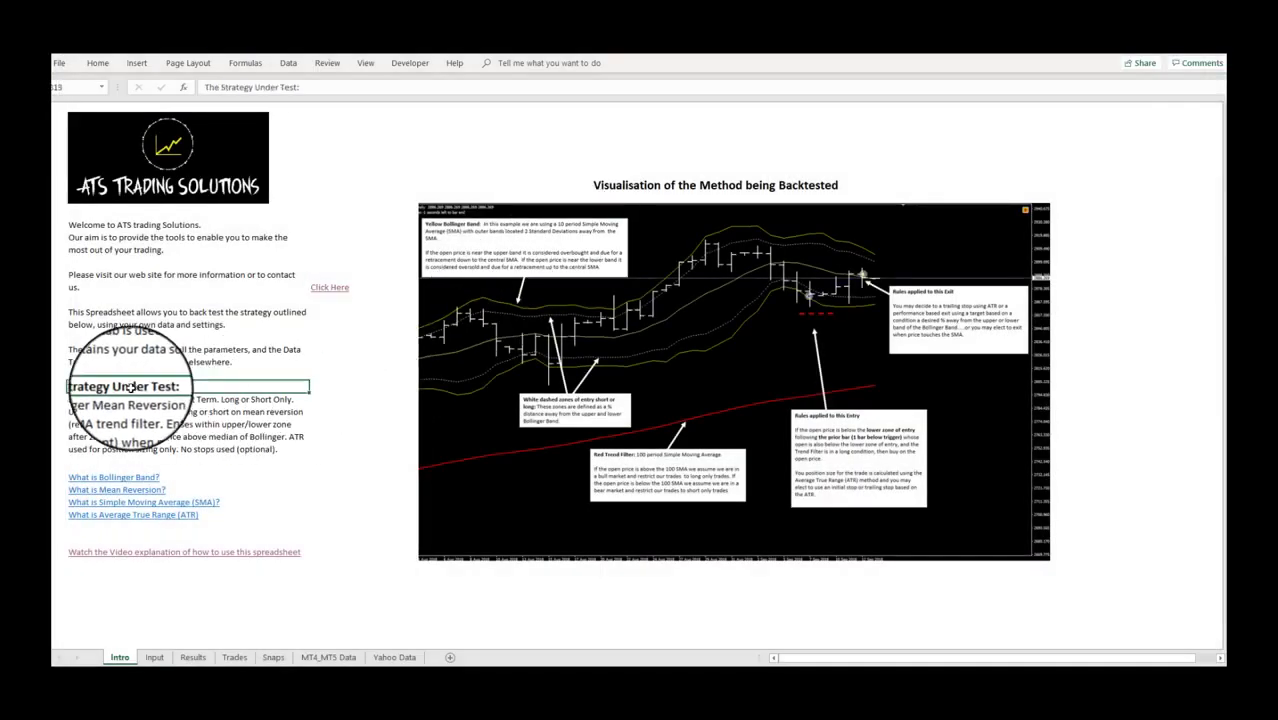
{"action": "left_click_drag", "start_coordinate": [130, 386], "coordinate": [132, 405]}
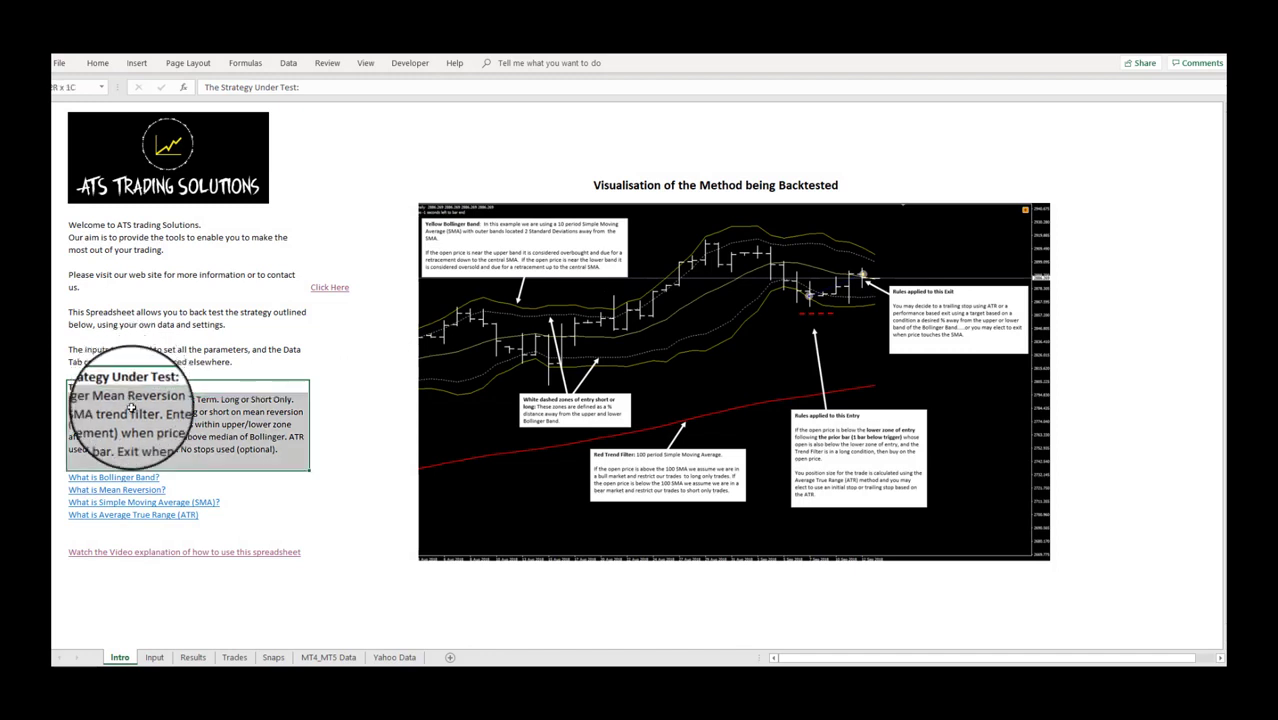
Open the What is Bollinger Band? explainer, then return to Intro and select the video link cell
{"action": "left_click", "coordinate": [130, 480]}
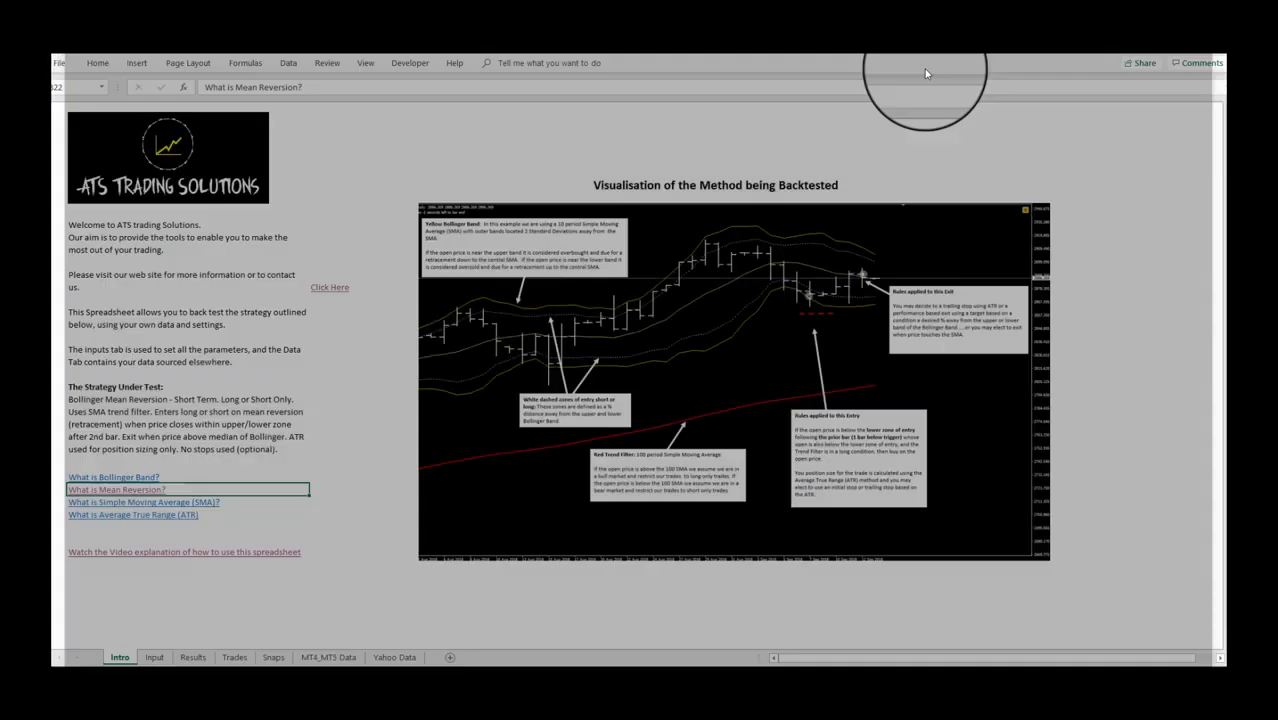
{"action": "left_click", "coordinate": [160, 524]}
{"action": "left_click", "coordinate": [163, 550]}
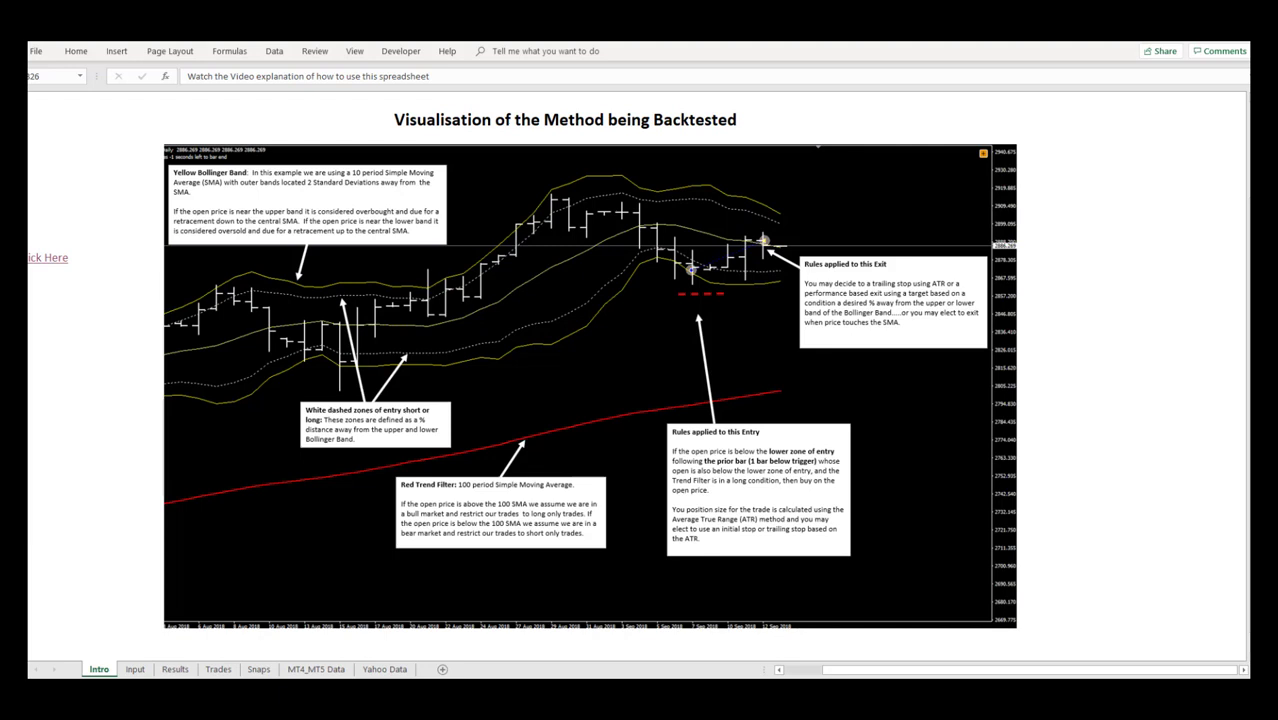
{"action": "scroll", "coordinate": [35, 127], "scroll_direction": "left", "scroll_amount": 5}
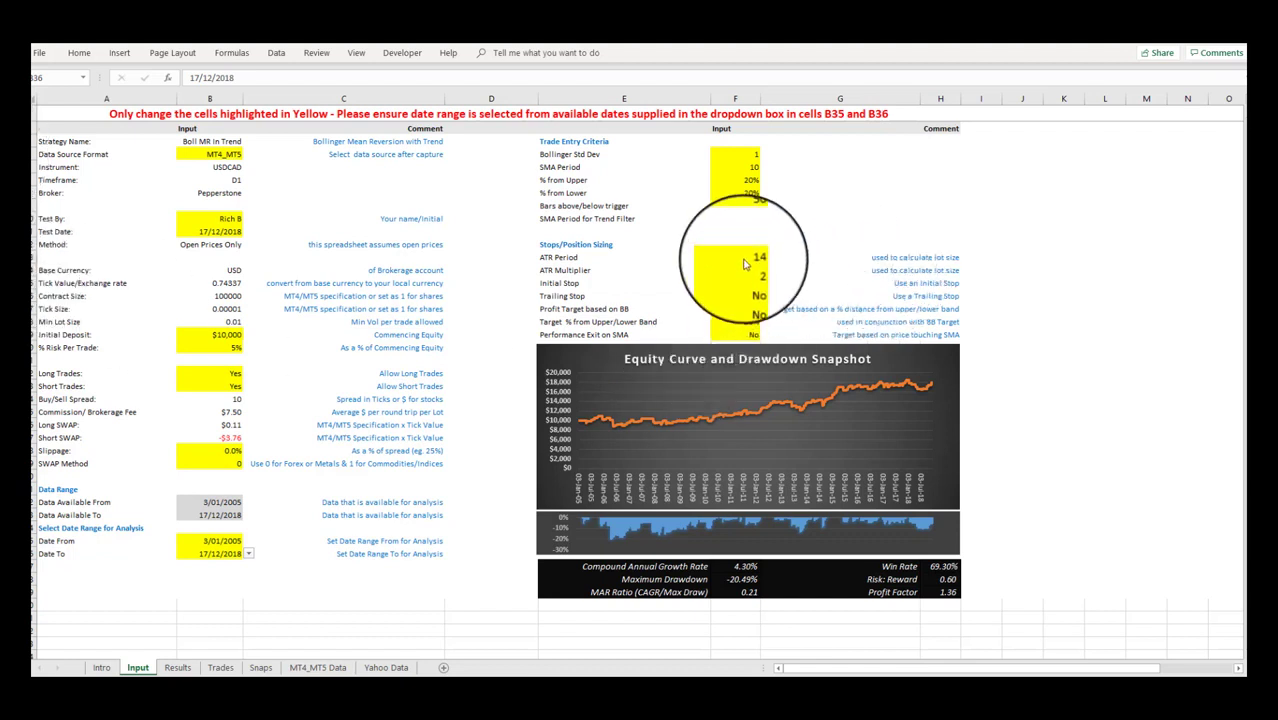
{"action": "left_click_drag", "start_coordinate": [736, 257], "coordinate": [732, 328]}
{"action": "left_click_drag", "start_coordinate": [735, 155], "coordinate": [733, 218]}
{"action": "left_click_drag", "start_coordinate": [210, 540], "coordinate": [210, 553]}
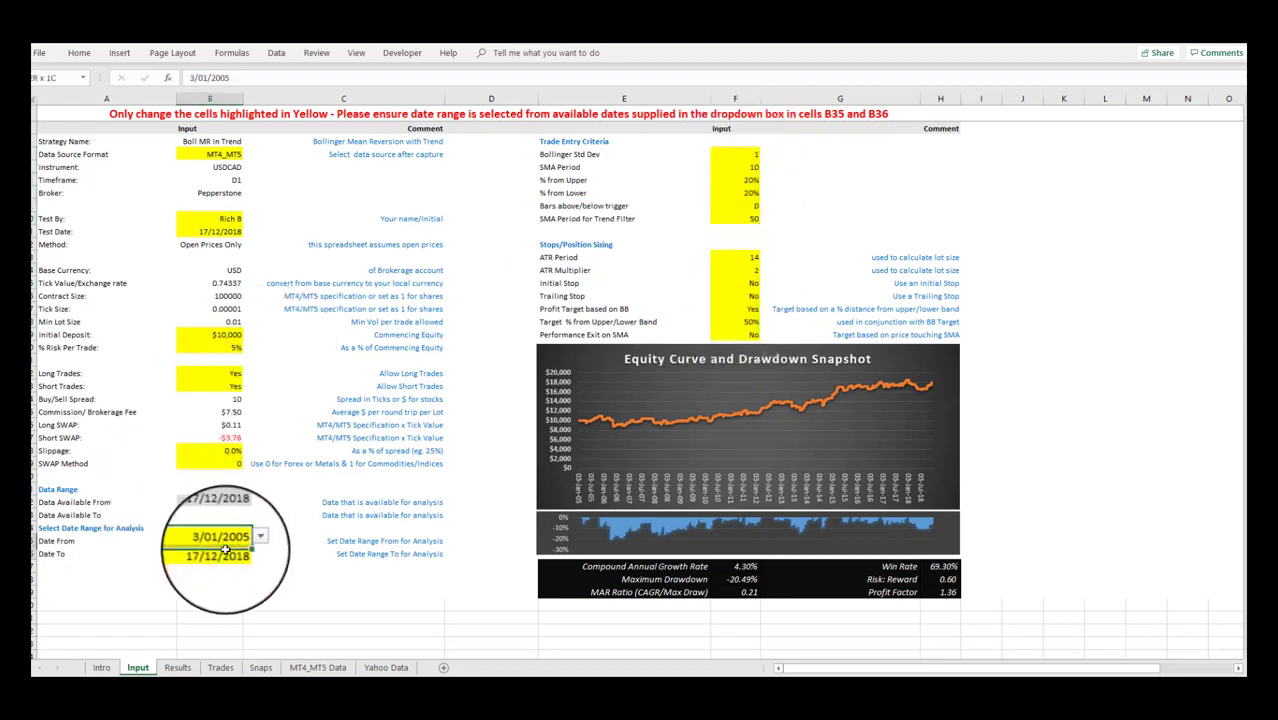
{"action": "left_click", "coordinate": [219, 375]}
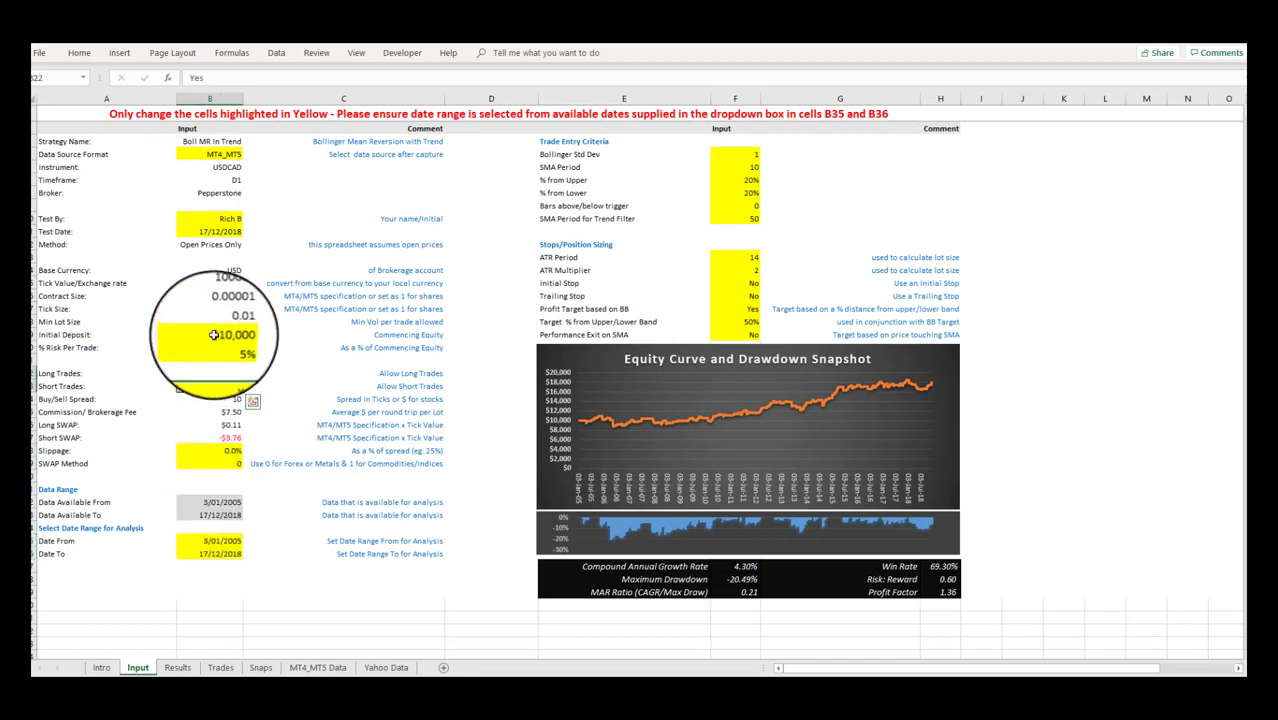
{"action": "left_click_drag", "start_coordinate": [222, 334], "coordinate": [222, 347]}
{"action": "left_click_drag", "start_coordinate": [214, 218], "coordinate": [214, 231]}
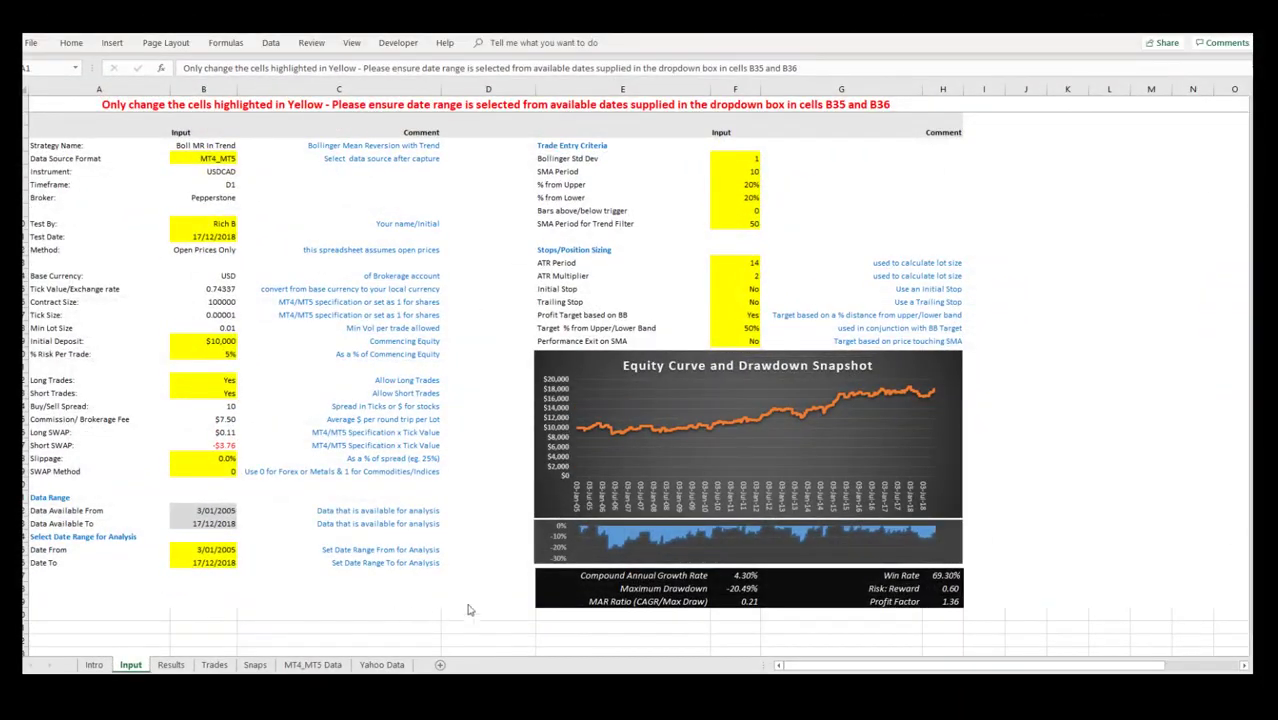
Review the available data date range and the allowed start and end date lists without changing them
{"action": "left_click", "coordinate": [198, 511]}
{"action": "left_click_drag", "start_coordinate": [195, 511], "coordinate": [195, 523]}
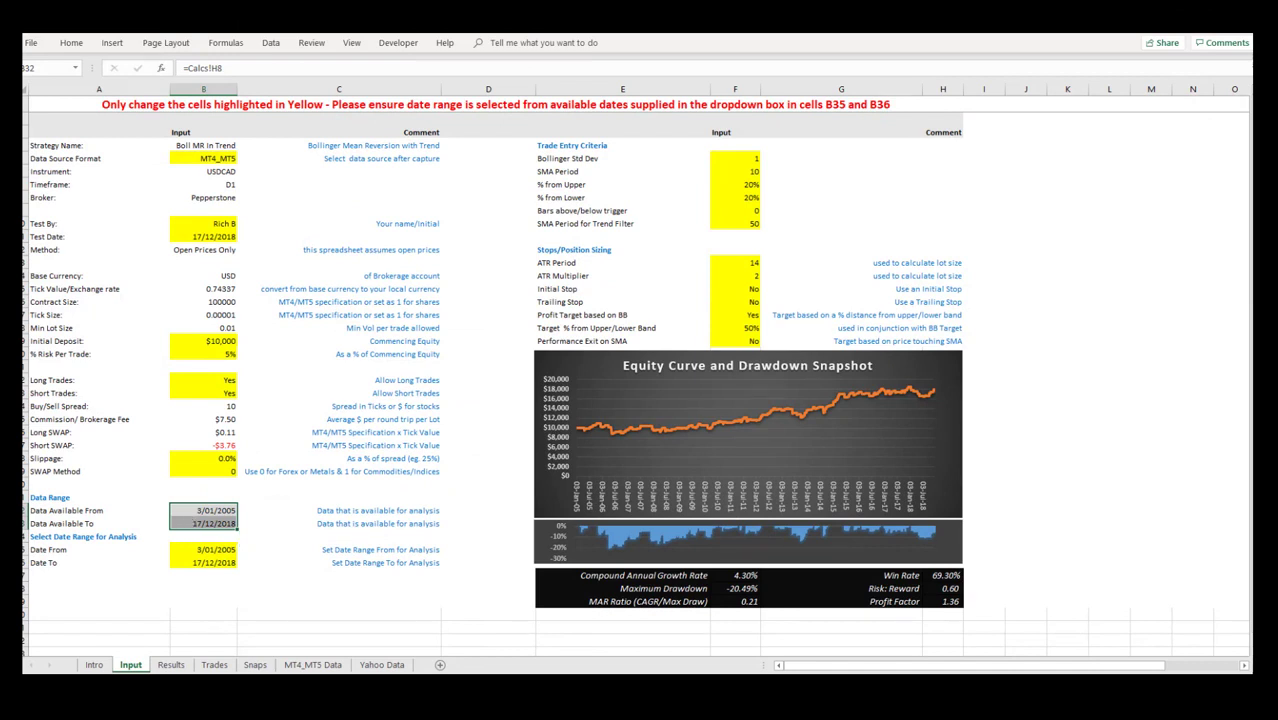
{"action": "left_click", "coordinate": [214, 551]}
{"action": "left_click", "coordinate": [243, 551]}
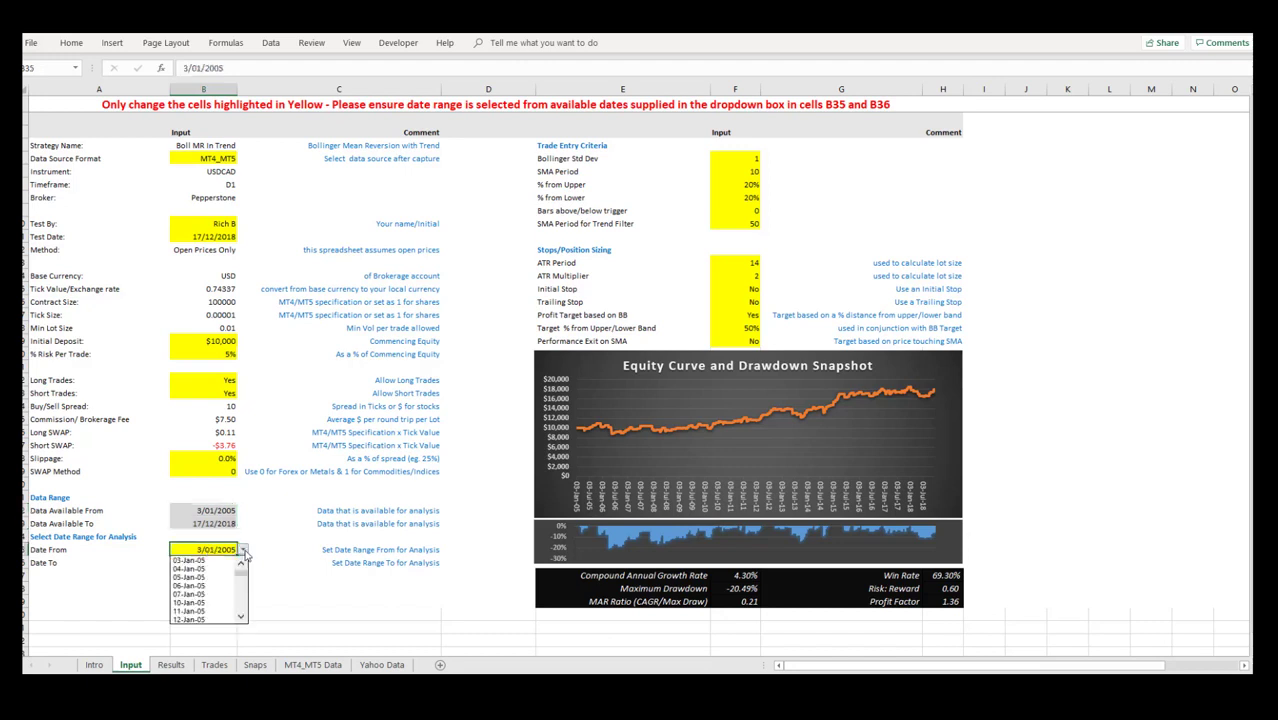
{"action": "key", "text": "Escape"}
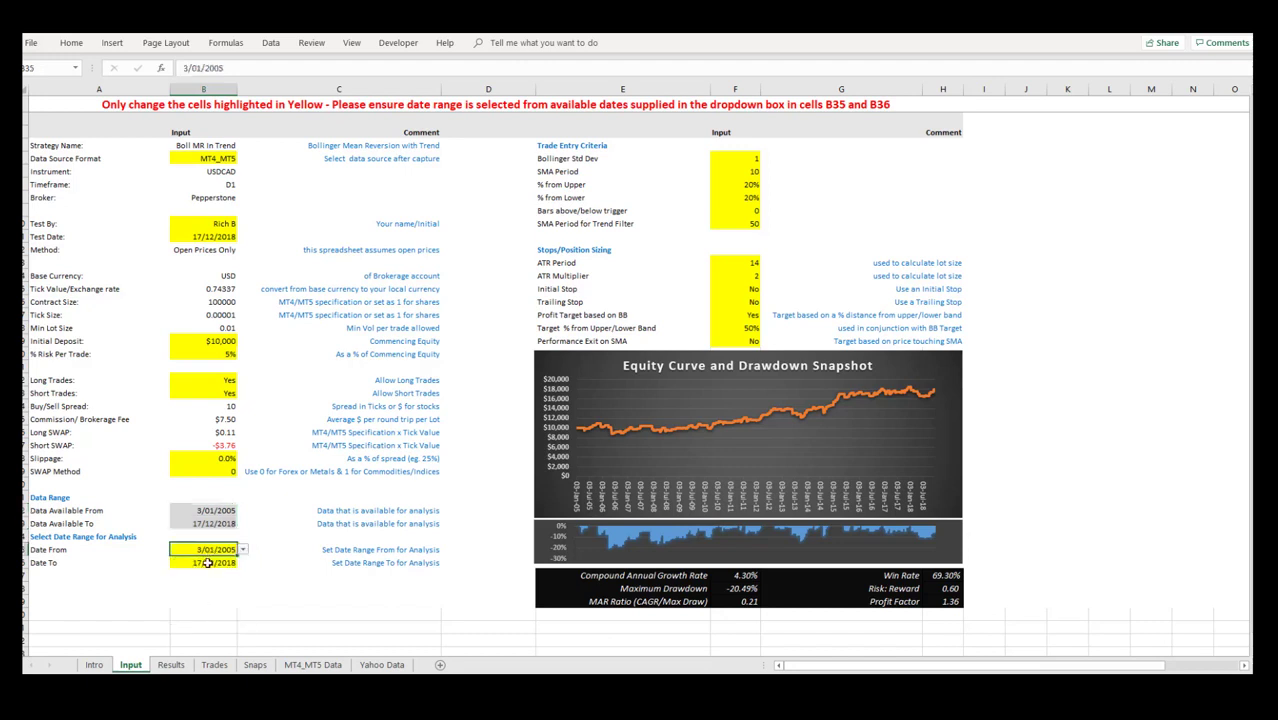
{"action": "left_click", "coordinate": [214, 563]}
{"action": "left_click", "coordinate": [243, 563]}
{"action": "key", "text": "Escape"}
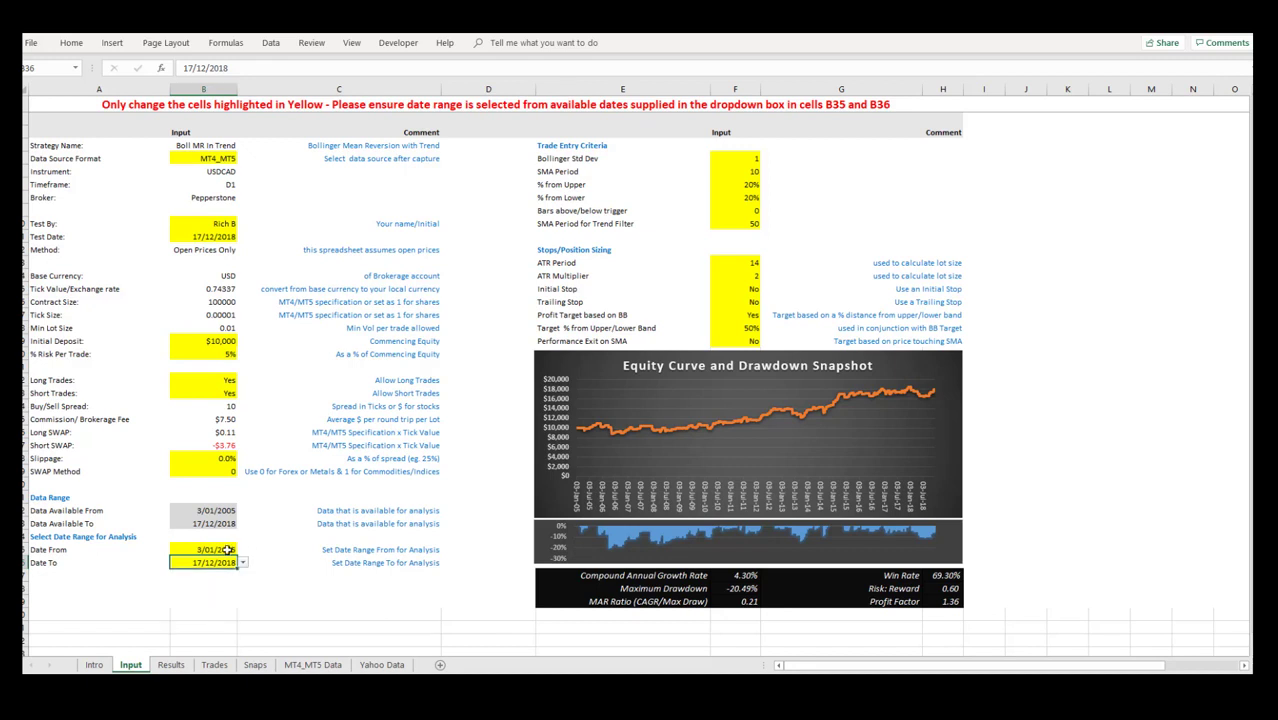
Try entering 1/1/2005 as the Date From value and cancel when it is rejected
{"action": "left_click", "coordinate": [213, 550]}
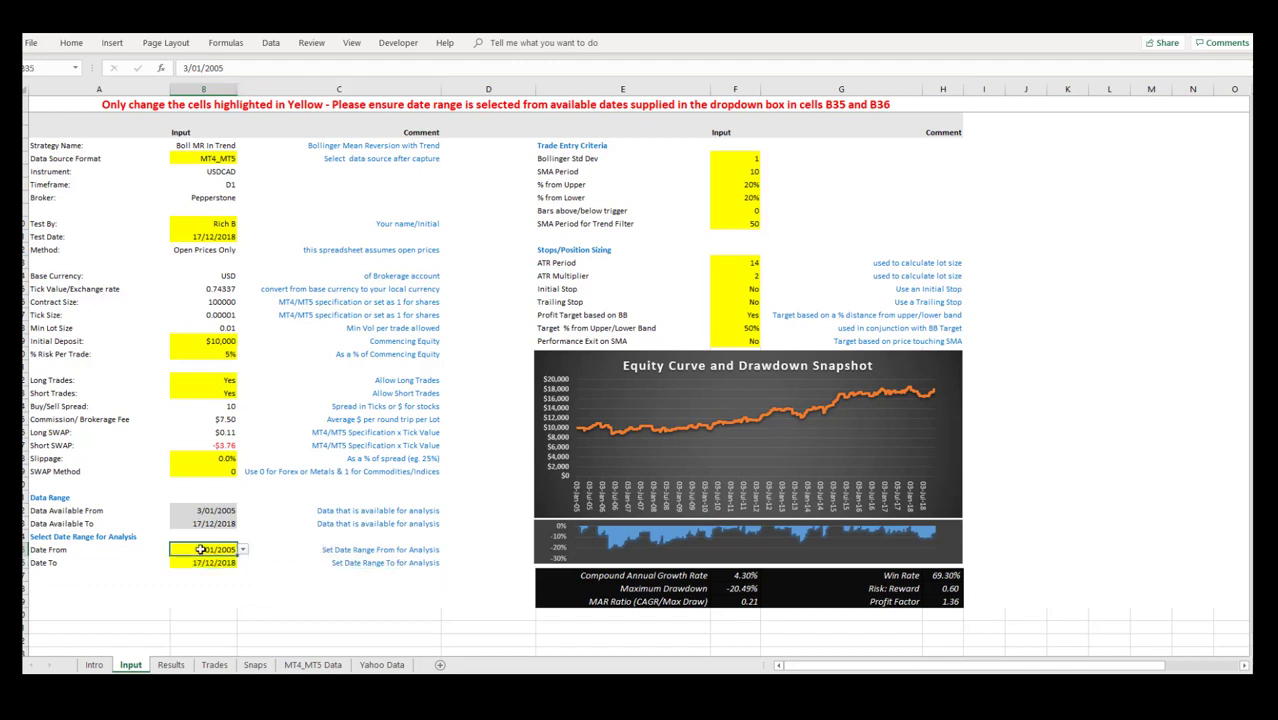
{"action": "type", "text": "1/1/2005"}
{"action": "key", "text": "Return"}
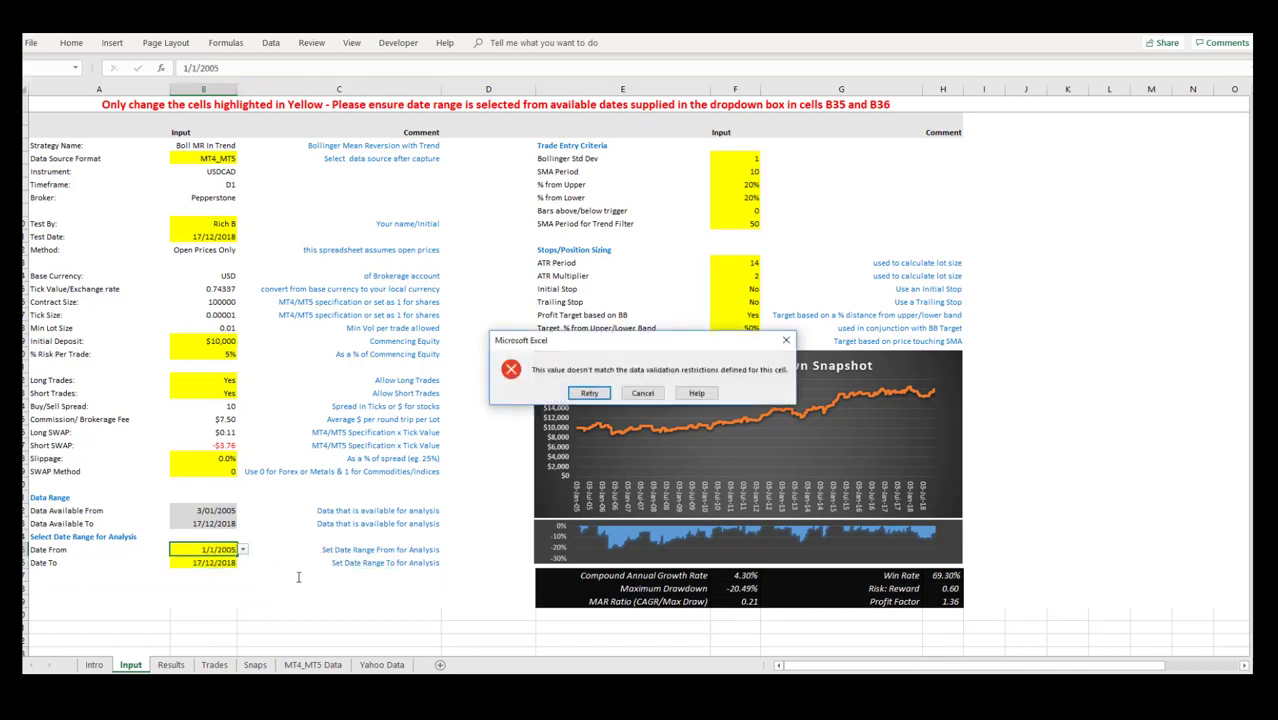
{"action": "left_click", "coordinate": [645, 393]}
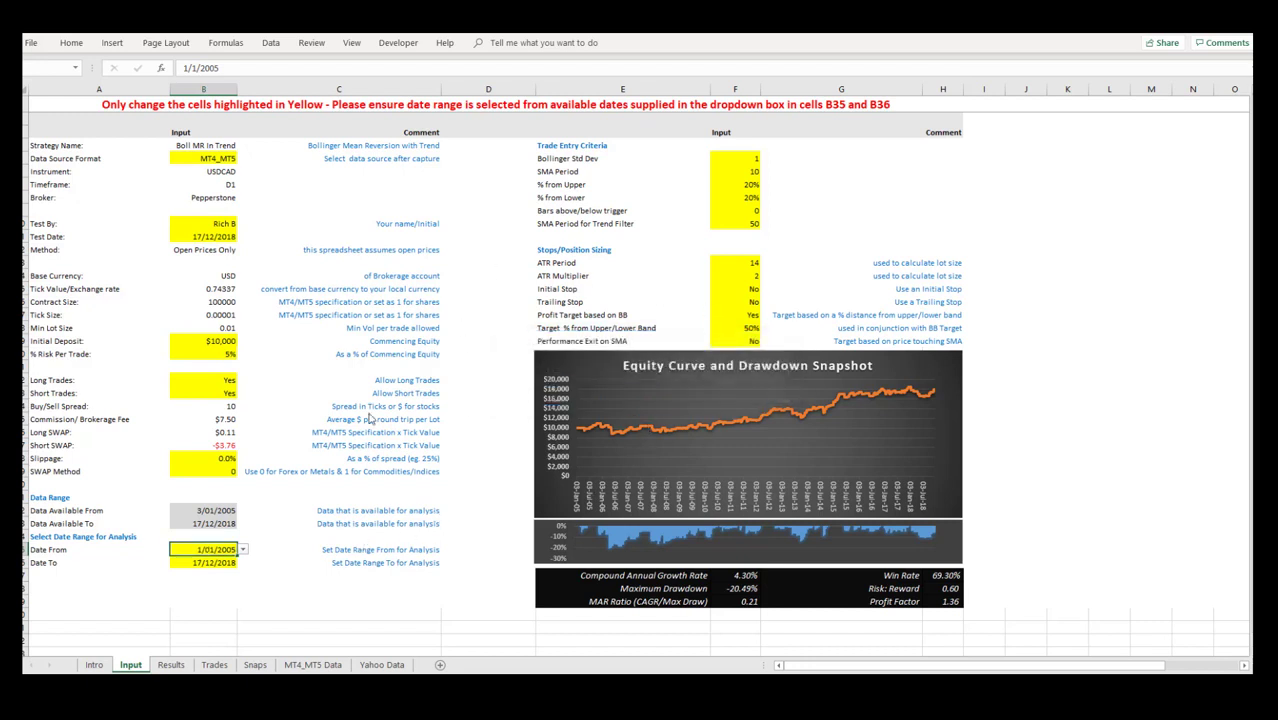
Page through the allowed start-date list to reach 02-Aug-05
{"action": "left_click", "coordinate": [243, 550]}
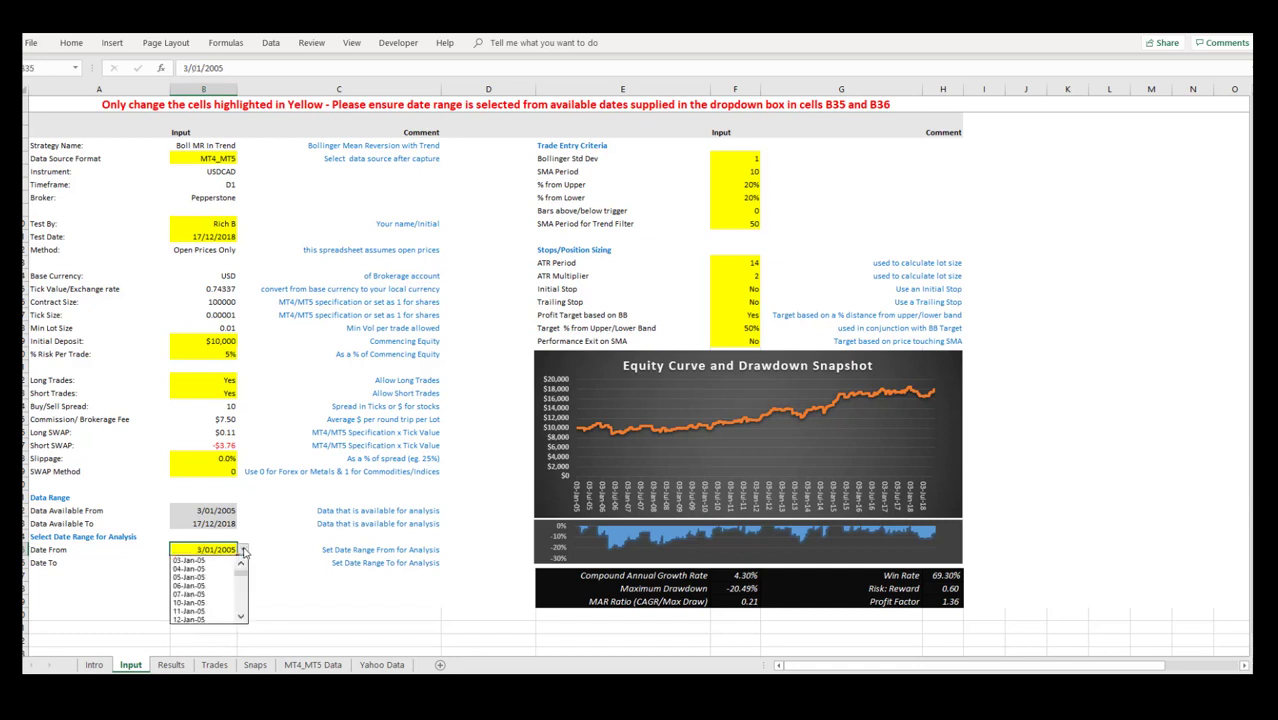
{"action": "key", "text": "Page_Down"}
{"action": "key", "text": "Page_Down"}
{"action": "key", "text": "Page_Down"}
{"action": "key", "text": "Page_Down"}
{"action": "key", "text": "Page_Down"}
{"action": "key", "text": "Page_Down"}
{"action": "key", "text": "Page_Down"}
{"action": "key", "text": "Page_Down"}
{"action": "key", "text": "Page_Down"}
{"action": "key", "text": "Page_Down"}
{"action": "key", "text": "Page_Down"}
{"action": "key", "text": "Page_Down"}
{"action": "key", "text": "Page_Down"}
{"action": "key", "text": "Page_Down"}
{"action": "key", "text": "Page_Down"}
{"action": "key", "text": "Page_Down"}
{"action": "key", "text": "Page_Down"}
{"action": "key", "text": "Page_Down"}
{"action": "key", "text": "Page_Down"}
{"action": "key", "text": "Page_Down"}
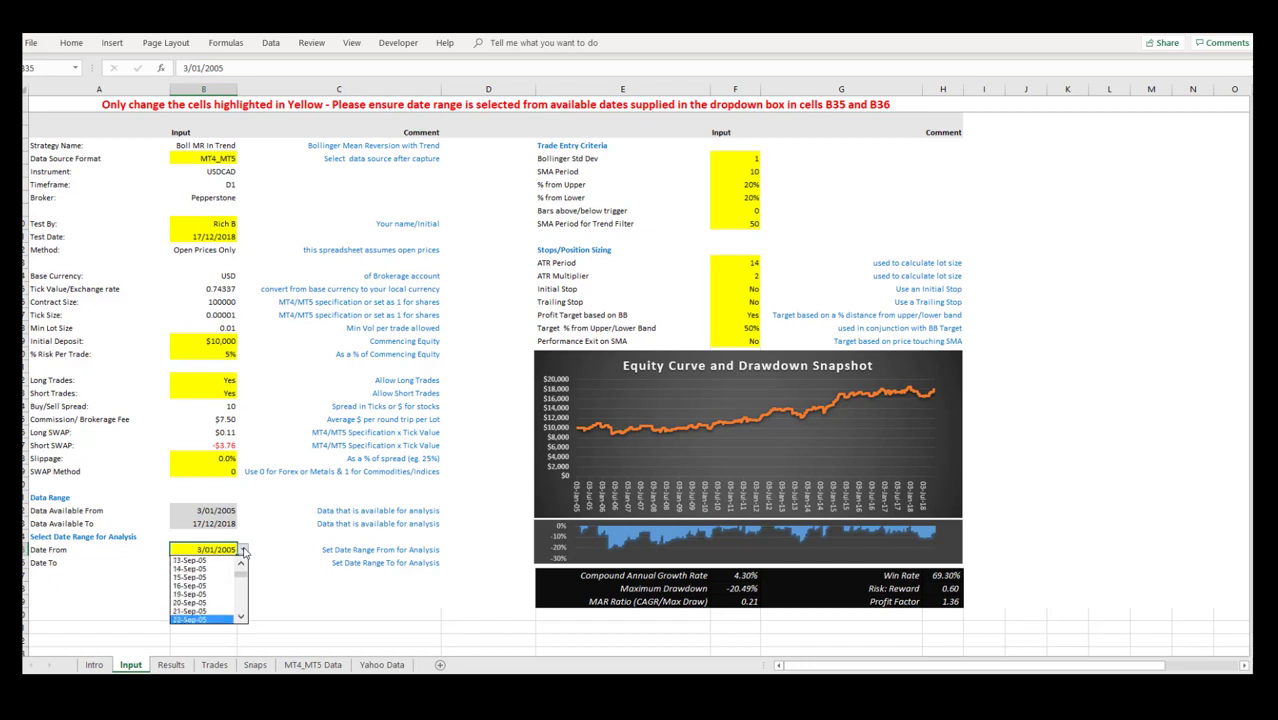
{"action": "key", "text": "Page_Down"}
{"action": "key", "text": "Page_Down"}
{"action": "key", "text": "Page_Down"}
{"action": "key", "text": "Page_Down"}
{"action": "key", "text": "Page_Down"}
{"action": "key", "text": "Page_Down"}
{"action": "key", "text": "Page_Down"}
{"action": "key", "text": "Page_Down"}
{"action": "key", "text": "Page_Down"}
{"action": "key", "text": "Page_Down"}
{"action": "key", "text": "Page_Down"}
{"action": "key", "text": "Page_Down"}
{"action": "key", "text": "Page_Down"}
{"action": "key", "text": "Page_Down"}
{"action": "key", "text": "Page_Down"}
{"action": "key", "text": "Page_Down"}
{"action": "key", "text": "Page_Down"}
{"action": "key", "text": "Page_Down"}
{"action": "key", "text": "Page_Down"}
{"action": "key", "text": "Page_Down"}
{"action": "key", "text": "Page_Up"}
{"action": "key", "text": "Page_Up"}
{"action": "key", "text": "Page_Up"}
{"action": "key", "text": "Page_Up"}
{"action": "key", "text": "Page_Up"}
{"action": "key", "text": "Page_Up"}
{"action": "key", "text": "Page_Up"}
{"action": "key", "text": "Page_Up"}
{"action": "key", "text": "Page_Up"}
{"action": "key", "text": "Page_Up"}
{"action": "key", "text": "Page_Up"}
{"action": "key", "text": "Page_Up"}
{"action": "key", "text": "Page_Up"}
{"action": "key", "text": "Page_Up"}
{"action": "key", "text": "Page_Up"}
{"action": "key", "text": "Page_Up"}
{"action": "key", "text": "Page_Up"}
{"action": "key", "text": "Page_Up"}
{"action": "key", "text": "Page_Up"}
{"action": "key", "text": "Page_Up"}
{"action": "key", "text": "Page_Up"}
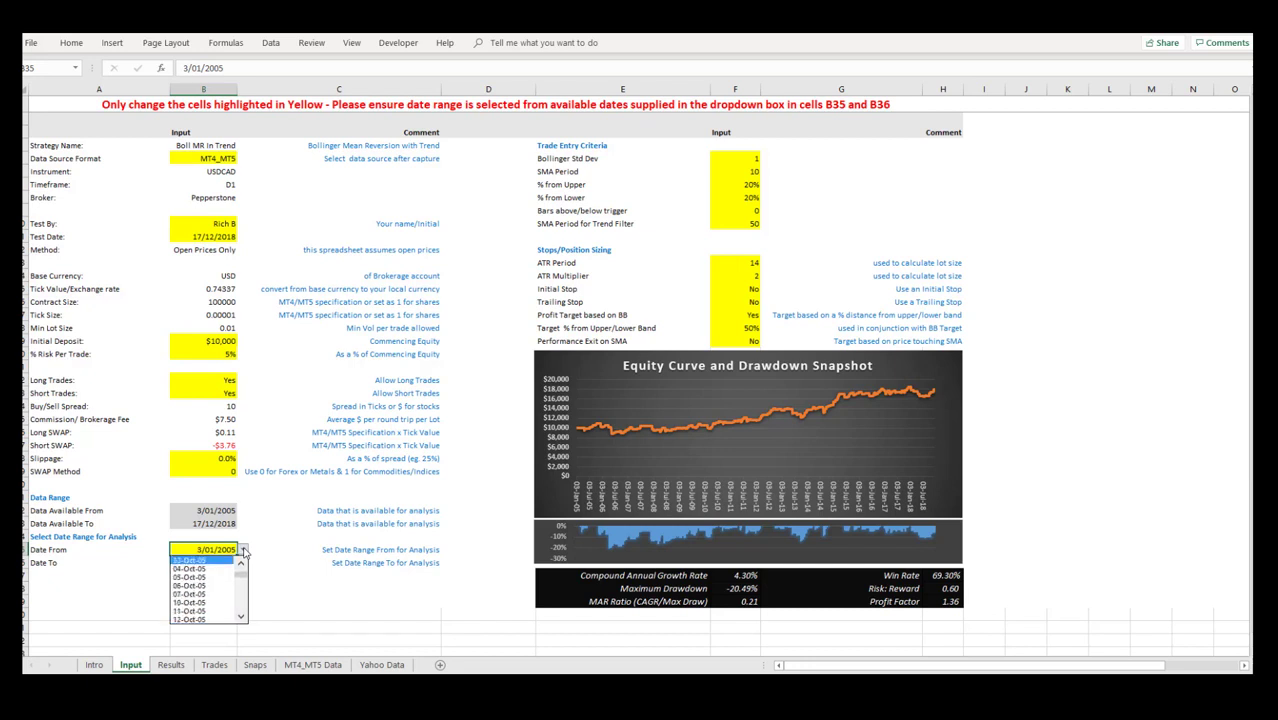
{"action": "key", "text": "Page_Up"}
{"action": "key", "text": "Page_Up"}
{"action": "key", "text": "Page_Up"}
{"action": "key", "text": "Page_Up"}
{"action": "key", "text": "Page_Up"}
{"action": "key", "text": "Page_Up"}
{"action": "key", "text": "Page_Up"}
{"action": "key", "text": "Page_Up"}
{"action": "key", "text": "Page_Up"}
{"action": "key", "text": "Page_Up"}
{"action": "key", "text": "Page_Down"}
{"action": "key", "text": "Page_Down"}
{"action": "key", "text": "Page_Down"}
{"action": "key", "text": "Page_Down"}
{"action": "key", "text": "Page_Down"}
{"action": "key", "text": "Page_Down"}
{"action": "key", "text": "Page_Down"}
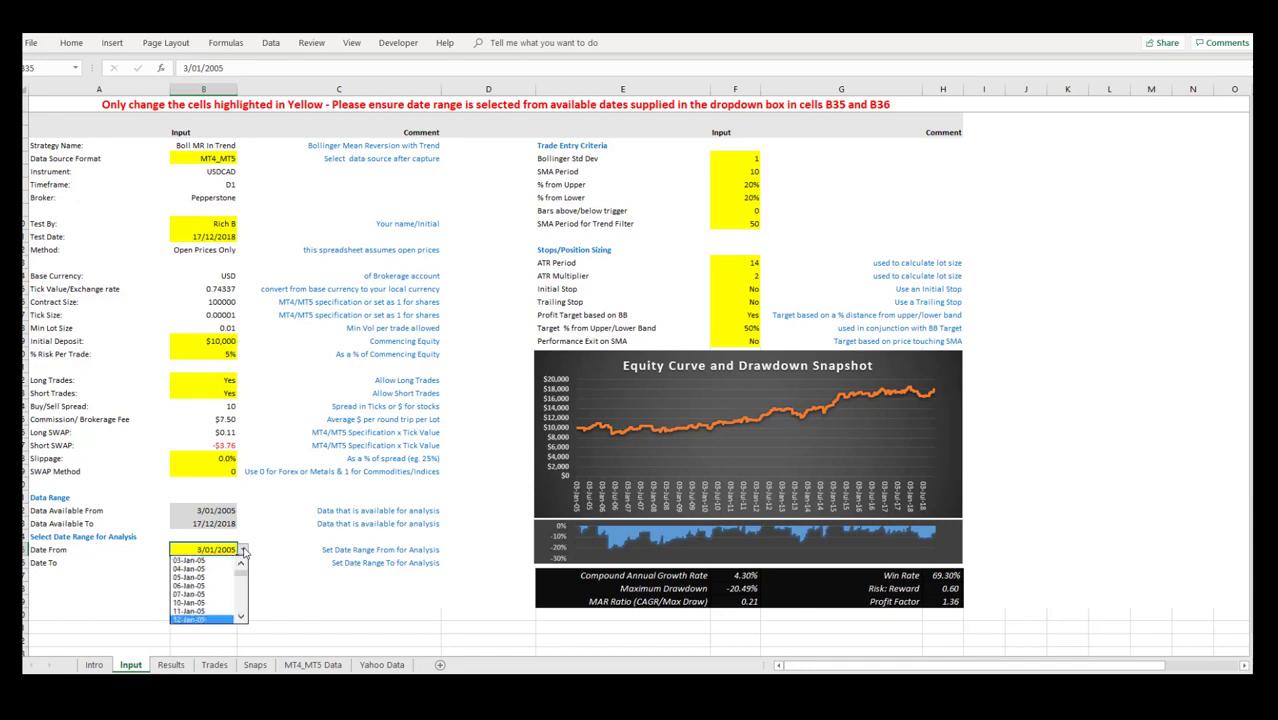
{"action": "scroll", "coordinate": [243, 551], "scroll_direction": "up", "scroll_amount": 15}
{"action": "key", "text": "Page_Down"}
{"action": "key", "text": "Page_Down"}
{"action": "key", "text": "Page_Down"}
{"action": "key", "text": "Page_Down"}
{"action": "key", "text": "Page_Down"}
{"action": "key", "text": "Page_Down"}
{"action": "key", "text": "Page_Down"}
{"action": "key", "text": "Page_Down"}
{"action": "key", "text": "Page_Down"}
{"action": "key", "text": "Page_Down"}
{"action": "key", "text": "Page_Down"}
{"action": "key", "text": "Page_Down"}
{"action": "key", "text": "Page_Down"}
{"action": "key", "text": "Page_Down"}
{"action": "key", "text": "Page_Down"}
{"action": "key", "text": "Page_Down"}
{"action": "key", "text": "Page_Down"}
{"action": "key", "text": "Page_Down"}
{"action": "key", "text": "Page_Down"}
{"action": "key", "text": "Page_Down"}
{"action": "key", "text": "Page_Up"}
{"action": "key", "text": "Page_Up"}
{"action": "key", "text": "Page_Up"}
{"action": "key", "text": "Page_Up"}
{"action": "key", "text": "Page_Up"}
{"action": "key", "text": "Page_Up"}
{"action": "key", "text": "Page_Up"}
{"action": "key", "text": "Page_Up"}
{"action": "key", "text": "Page_Up"}
{"action": "key", "text": "Page_Up"}
{"action": "key", "text": "Page_Up"}
{"action": "key", "text": "Page_Up"}
{"action": "key", "text": "Page_Up"}
{"action": "key", "text": "Page_Up"}
{"action": "key", "text": "Page_Up"}
{"action": "key", "text": "Page_Up"}
{"action": "key", "text": "Page_Up"}
{"action": "key", "text": "Page_Up"}
{"action": "key", "text": "Page_Up"}
{"action": "key", "text": "Page_Up"}
{"action": "key", "text": "Page_Up"}
{"action": "key", "text": "Page_Down"}
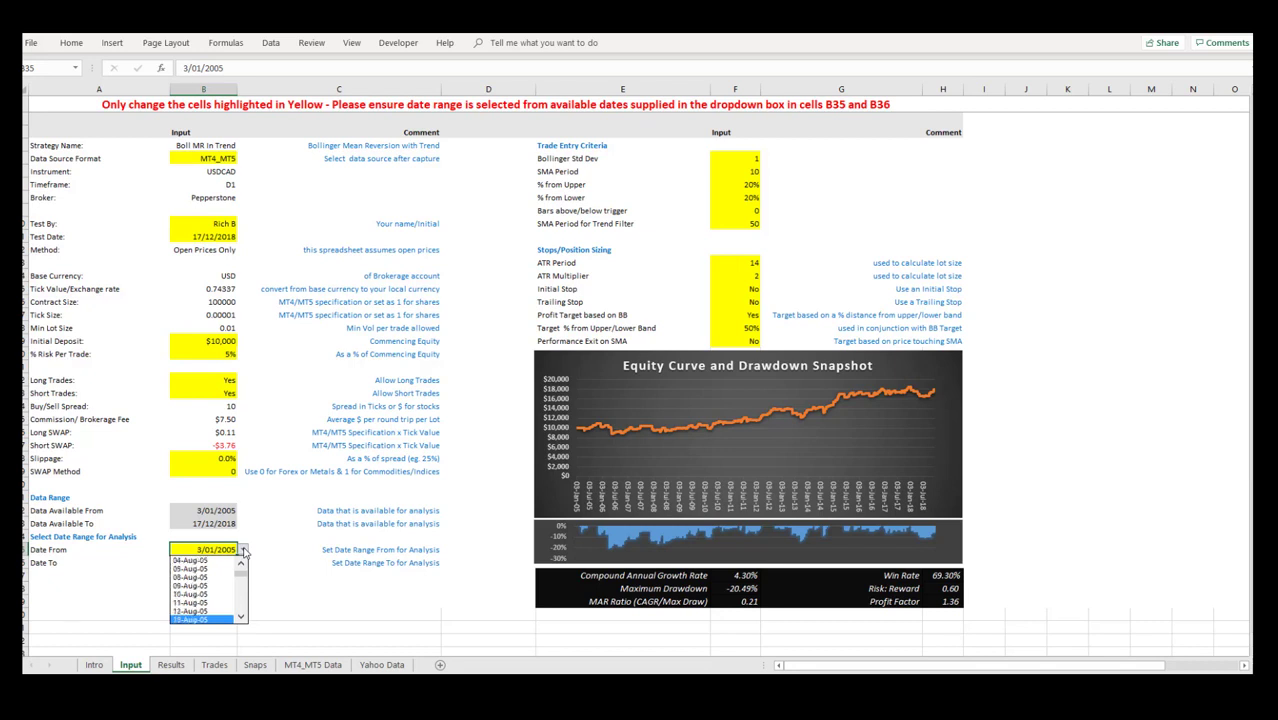
{"action": "key", "text": "Page_Up"}
{"action": "key", "text": "Page_Up"}
{"action": "key", "text": "Page_Up"}
{"action": "key", "text": "Page_Up"}
{"action": "key", "text": "Page_Up"}
{"action": "key", "text": "Page_Up"}
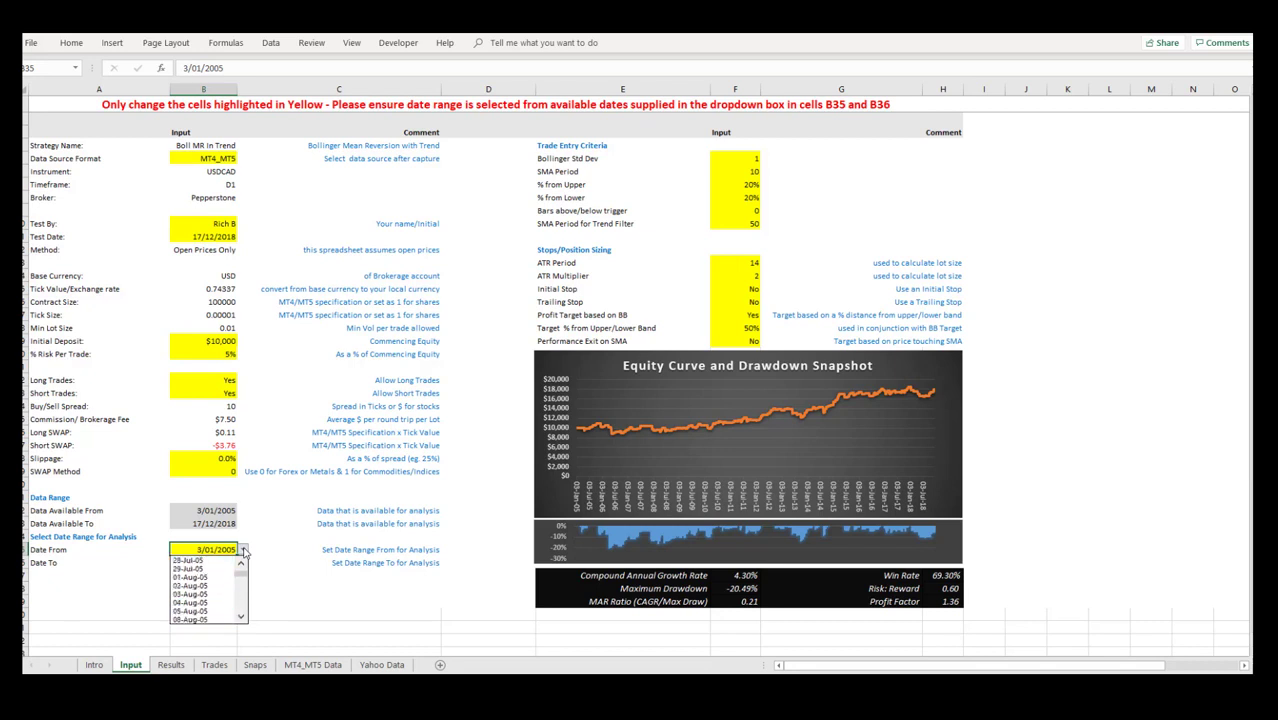
{"action": "key", "text": "Page_Up"}
{"action": "key", "text": "Page_Up"}
{"action": "key", "text": "Page_Down"}
{"action": "key", "text": "Page_Down"}
{"action": "key", "text": "Page_Down"}
{"action": "key", "text": "Page_Down"}
{"action": "key", "text": "Page_Down"}
{"action": "key", "text": "Page_Down"}
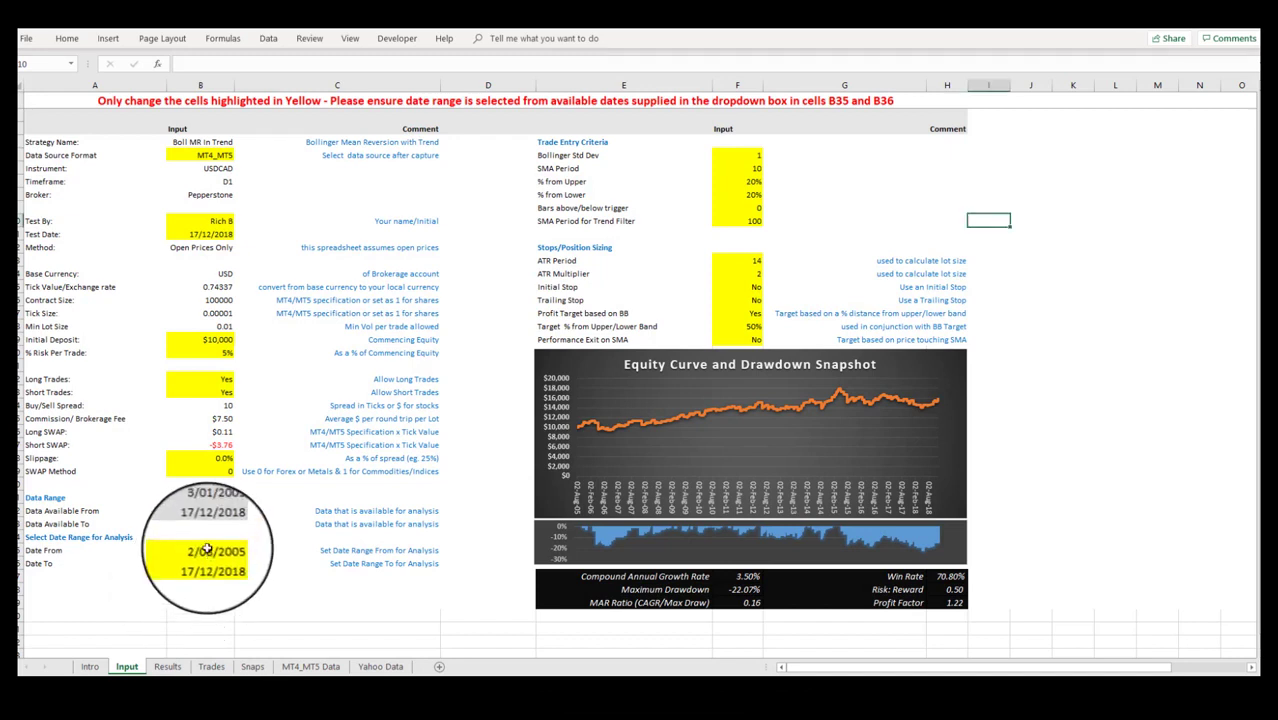
Pick 4/01/2010 from the Date From dropdown in B35 and apply it
{"action": "left_click", "coordinate": [212, 552]}
{"action": "left_click", "coordinate": [241, 552]}
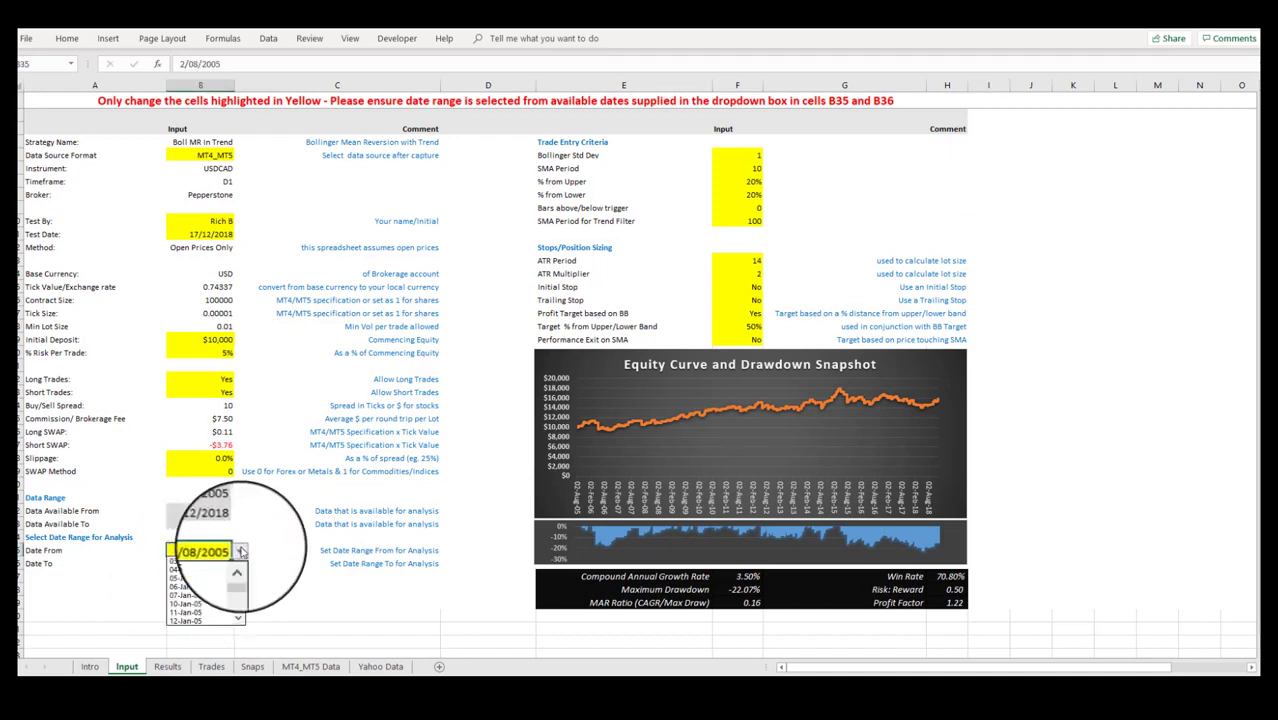
{"action": "key", "text": "Down"}
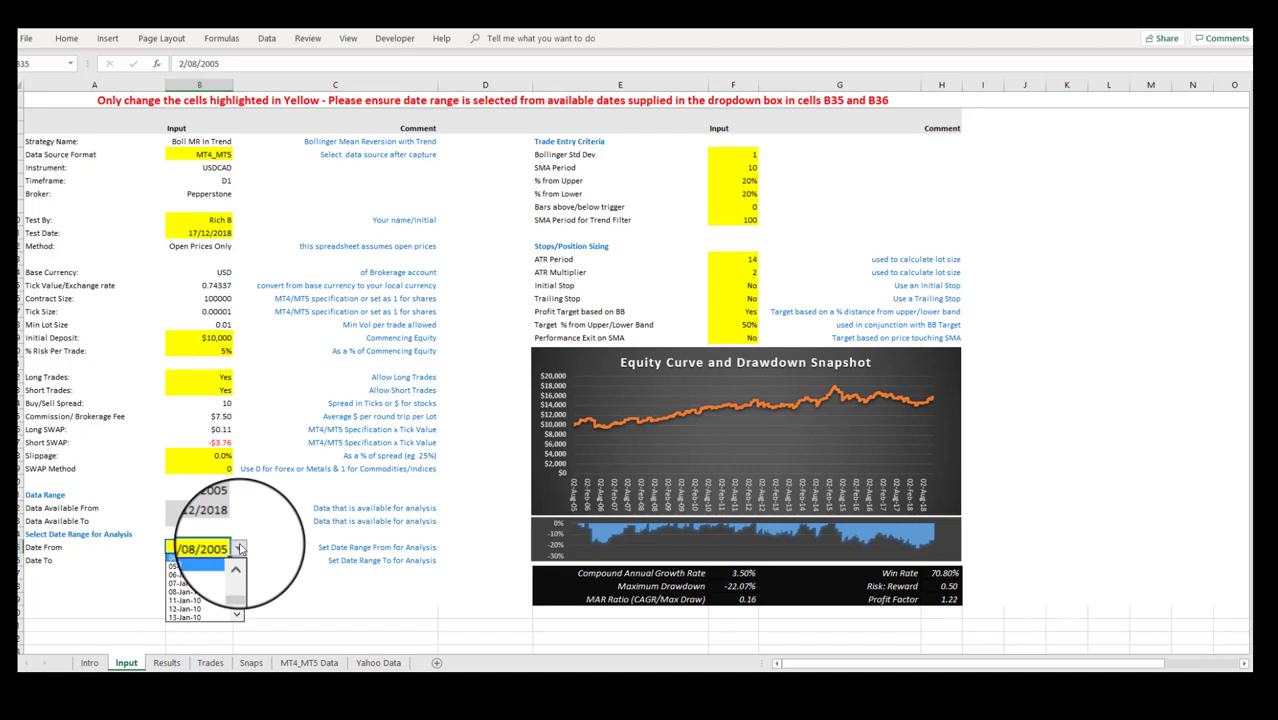
{"action": "key", "text": "Return"}
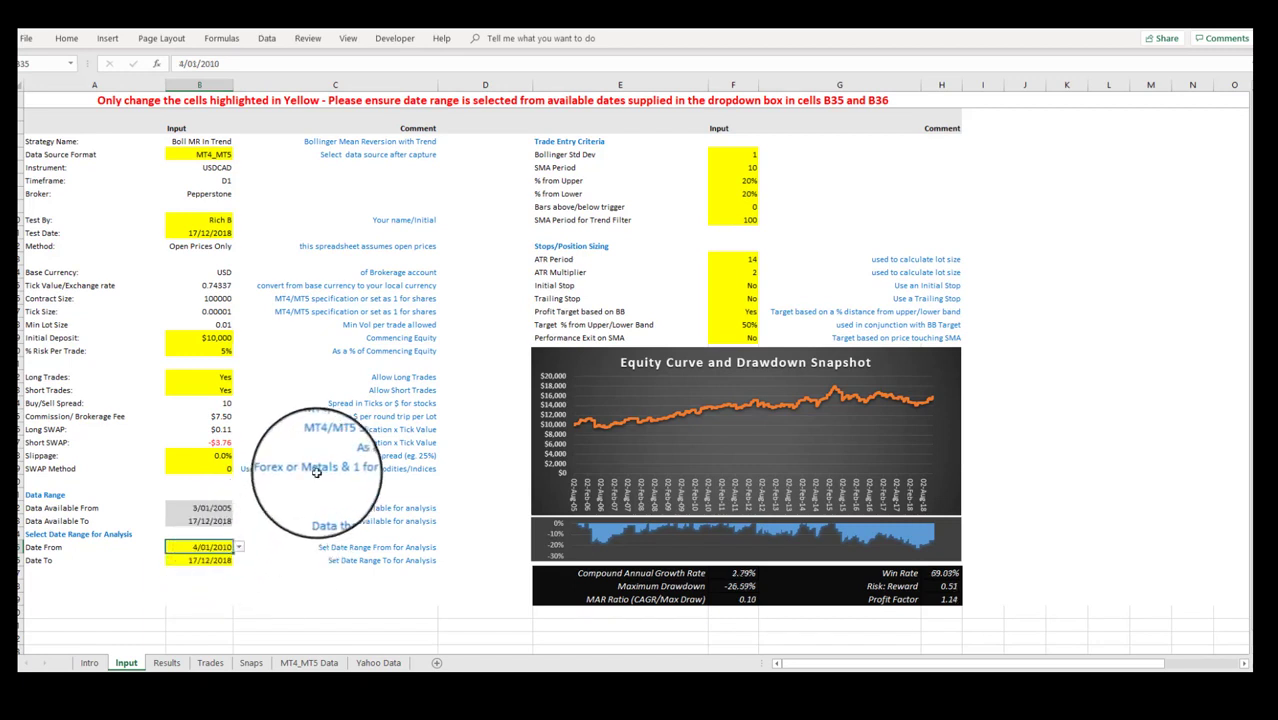
{"action": "left_click", "coordinate": [300, 468]}
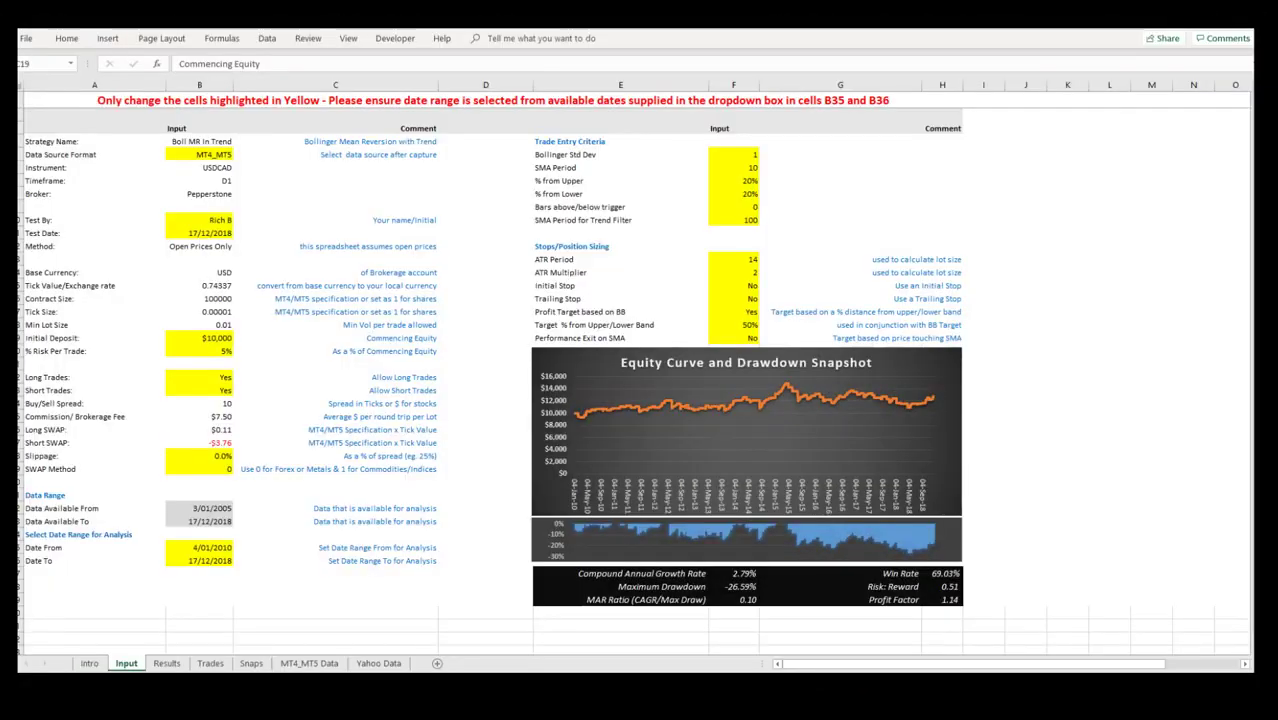
{"action": "left_click", "coordinate": [226, 390]}
{"action": "left_click", "coordinate": [240, 392]}
{"action": "left_click", "coordinate": [205, 417]}
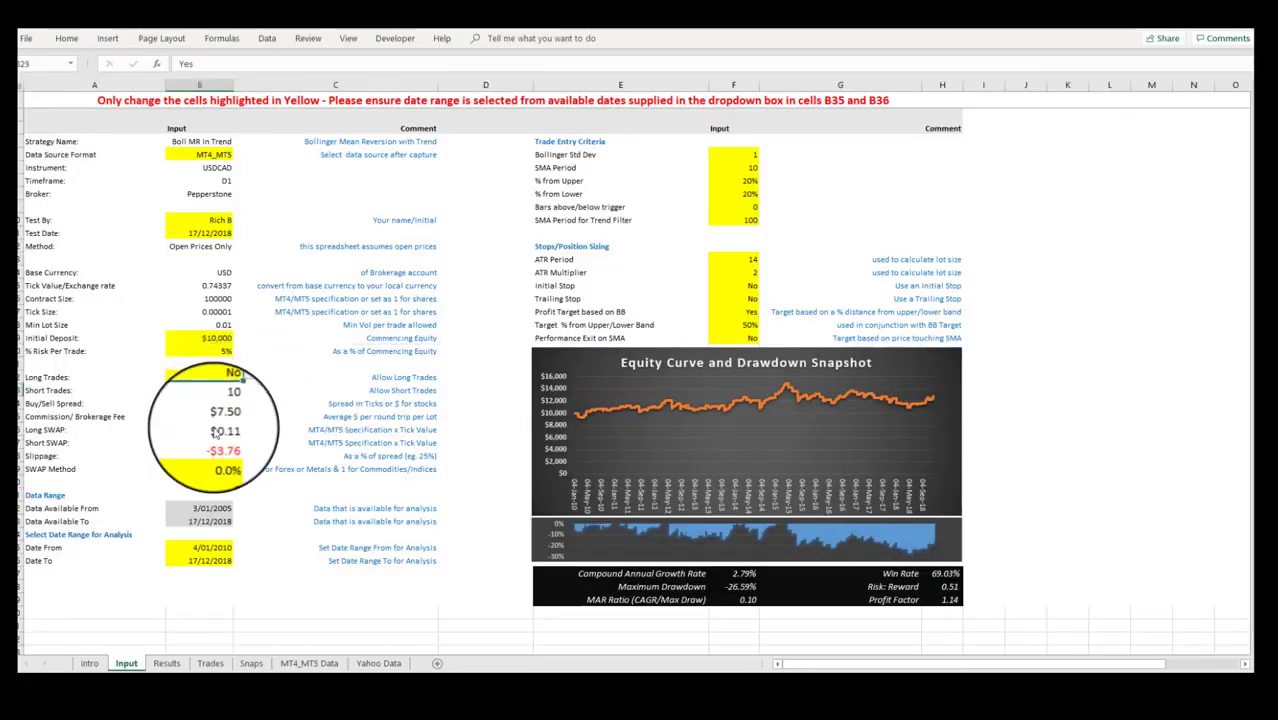
{"action": "left_click", "coordinate": [215, 432]}
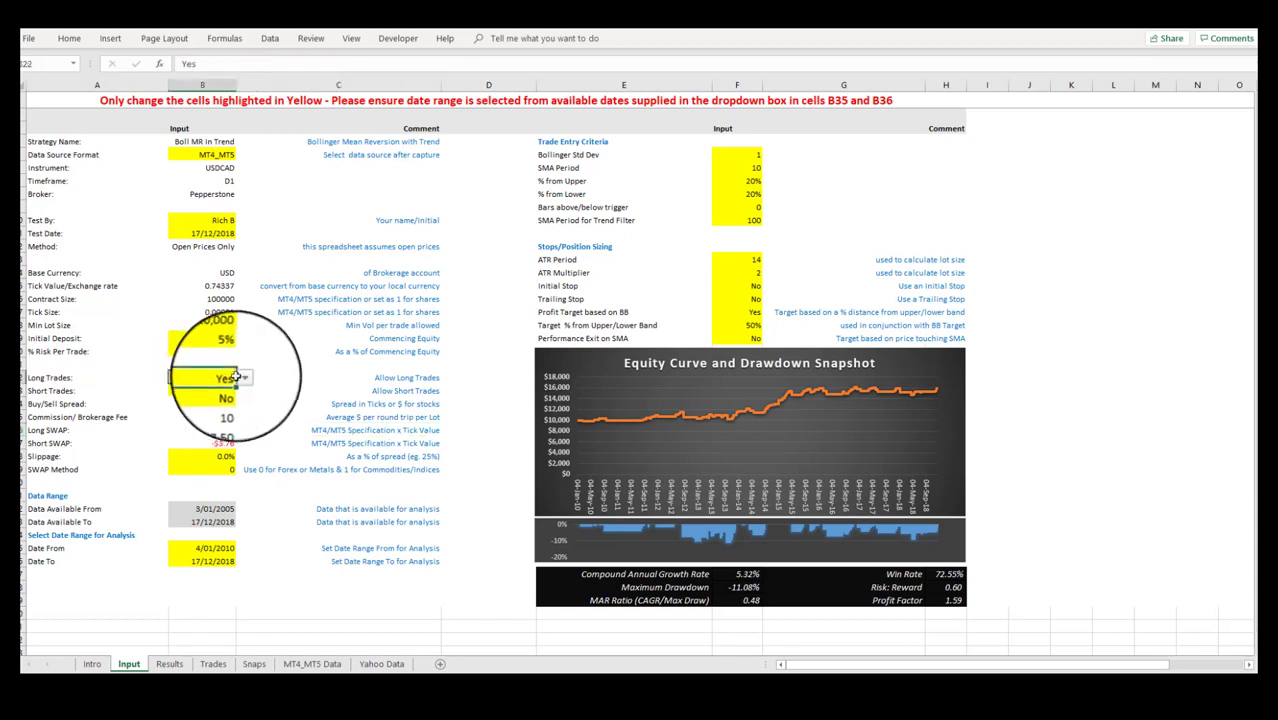
{"action": "left_click", "coordinate": [244, 379]}
{"action": "left_click", "coordinate": [228, 378]}
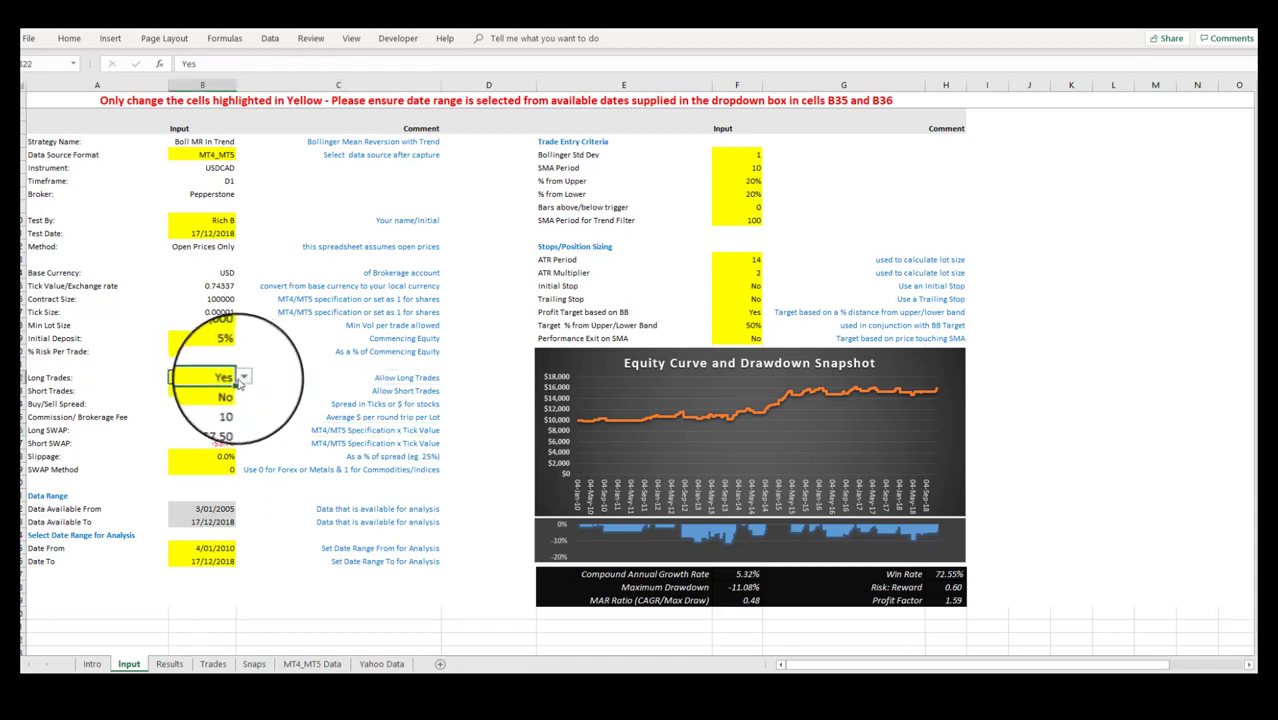
{"action": "left_click", "coordinate": [242, 378]}
{"action": "left_click", "coordinate": [222, 396]}
{"action": "left_click", "coordinate": [222, 392]}
{"action": "left_click", "coordinate": [217, 420]}
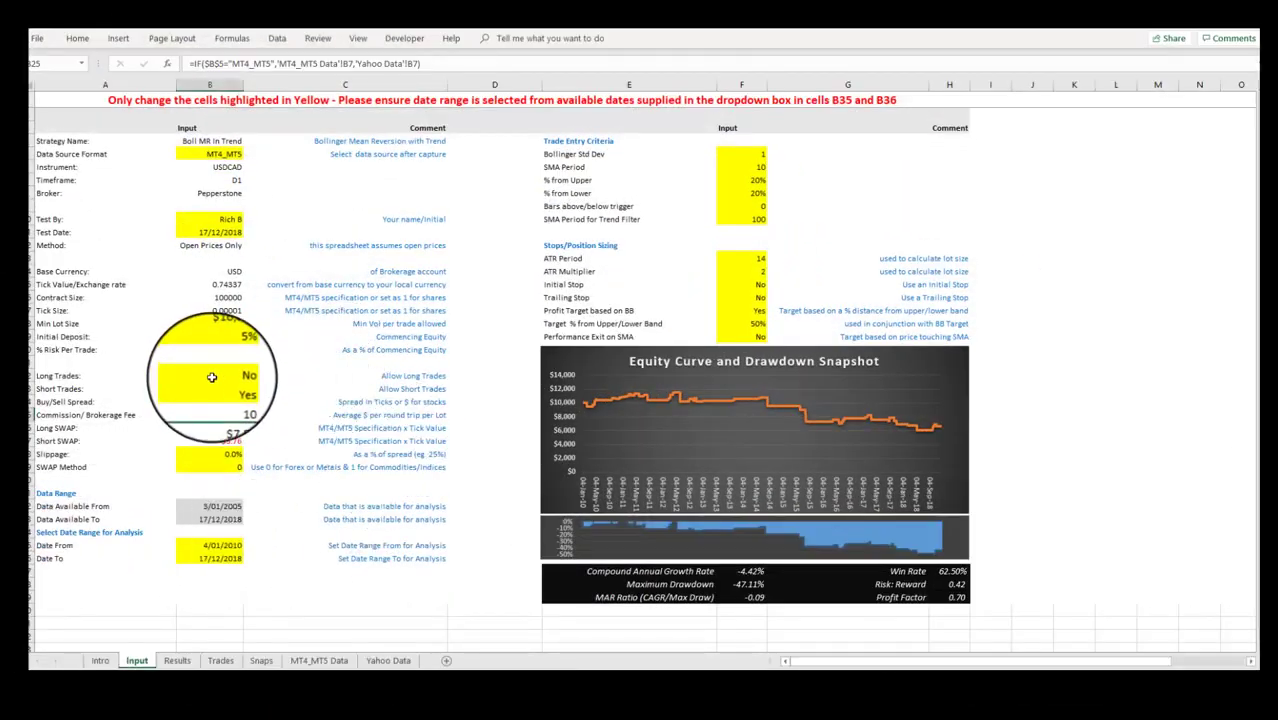
{"action": "left_click", "coordinate": [238, 375]}
{"action": "left_click", "coordinate": [253, 374]}
{"action": "left_click", "coordinate": [215, 388]}
{"action": "left_click", "coordinate": [222, 424]}
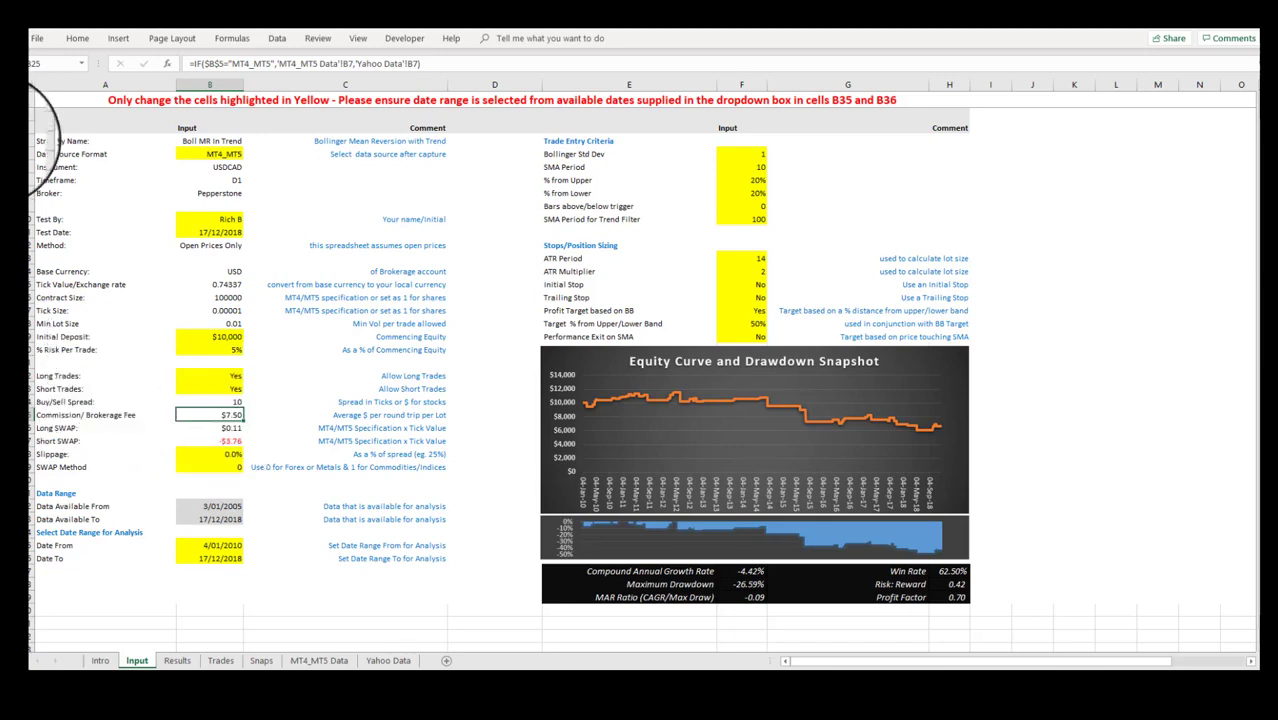
Set the trend-filter SMA period in F10 to 50
{"action": "left_click", "coordinate": [750, 222]}
{"action": "type", "text": "5"}
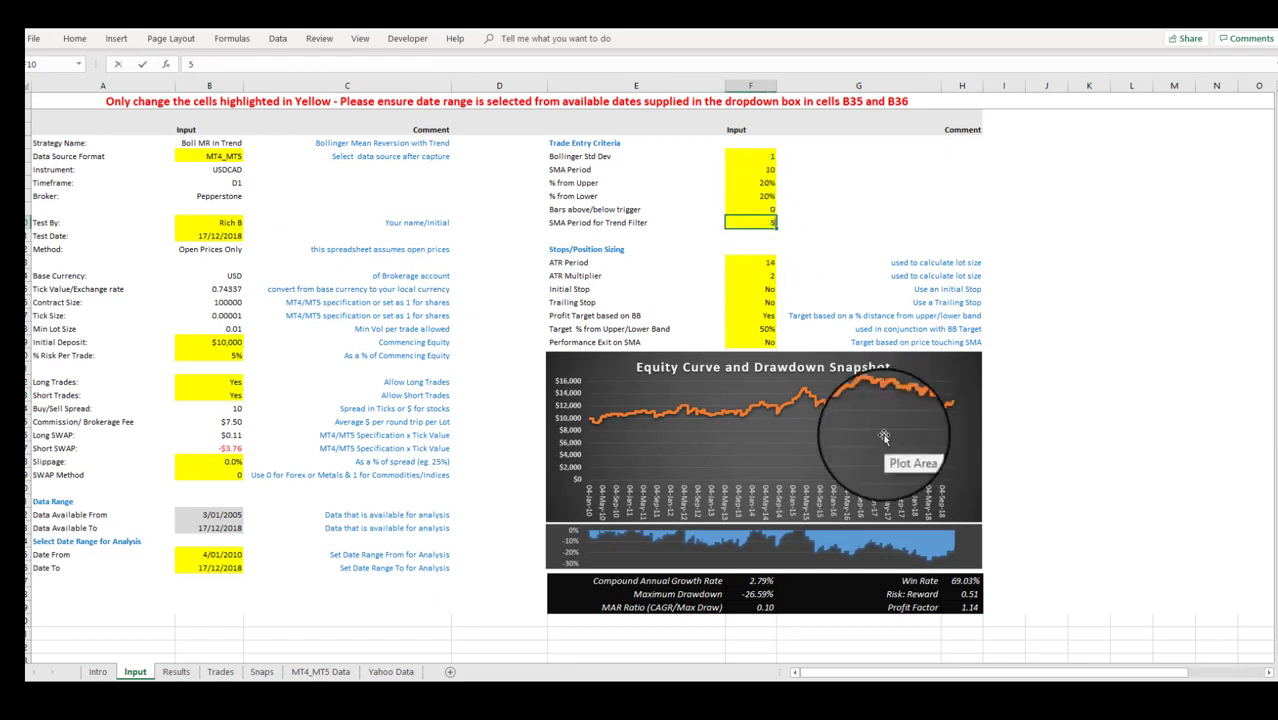
{"action": "type", "text": "0"}
{"action": "left_click", "coordinate": [858, 234]}
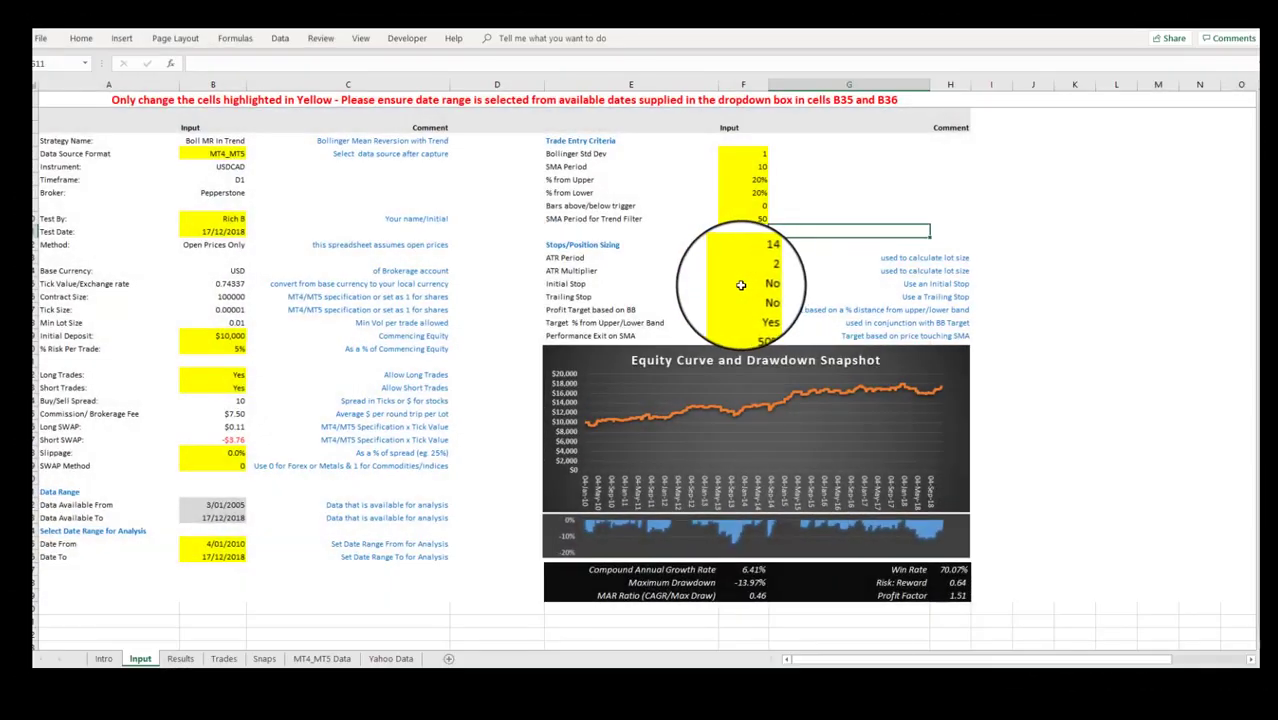
Try turning Initial Stop on, then set it back to No and leave Trailing Stop off
{"action": "left_click", "coordinate": [766, 285]}
{"action": "left_click", "coordinate": [776, 284]}
{"action": "left_click", "coordinate": [750, 297]}
{"action": "left_click", "coordinate": [799, 256]}
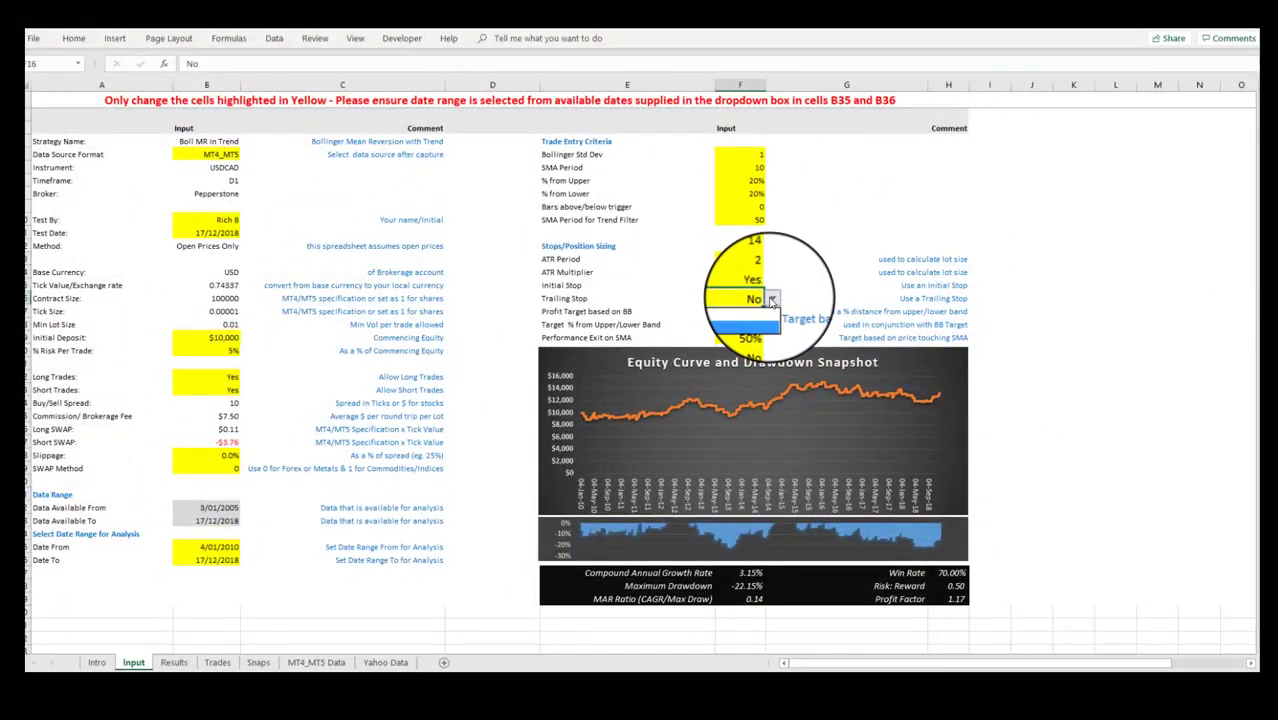
{"action": "left_click", "coordinate": [761, 288]}
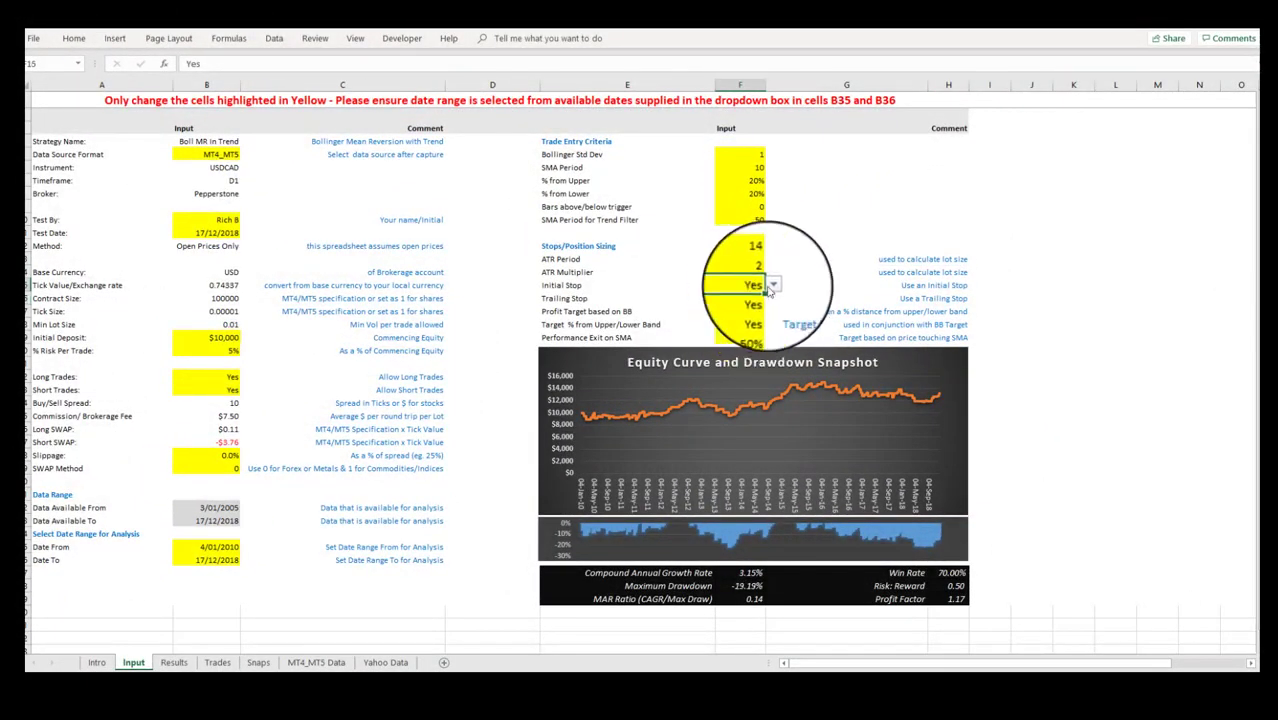
{"action": "left_click", "coordinate": [759, 306]}
{"action": "left_click", "coordinate": [843, 272]}
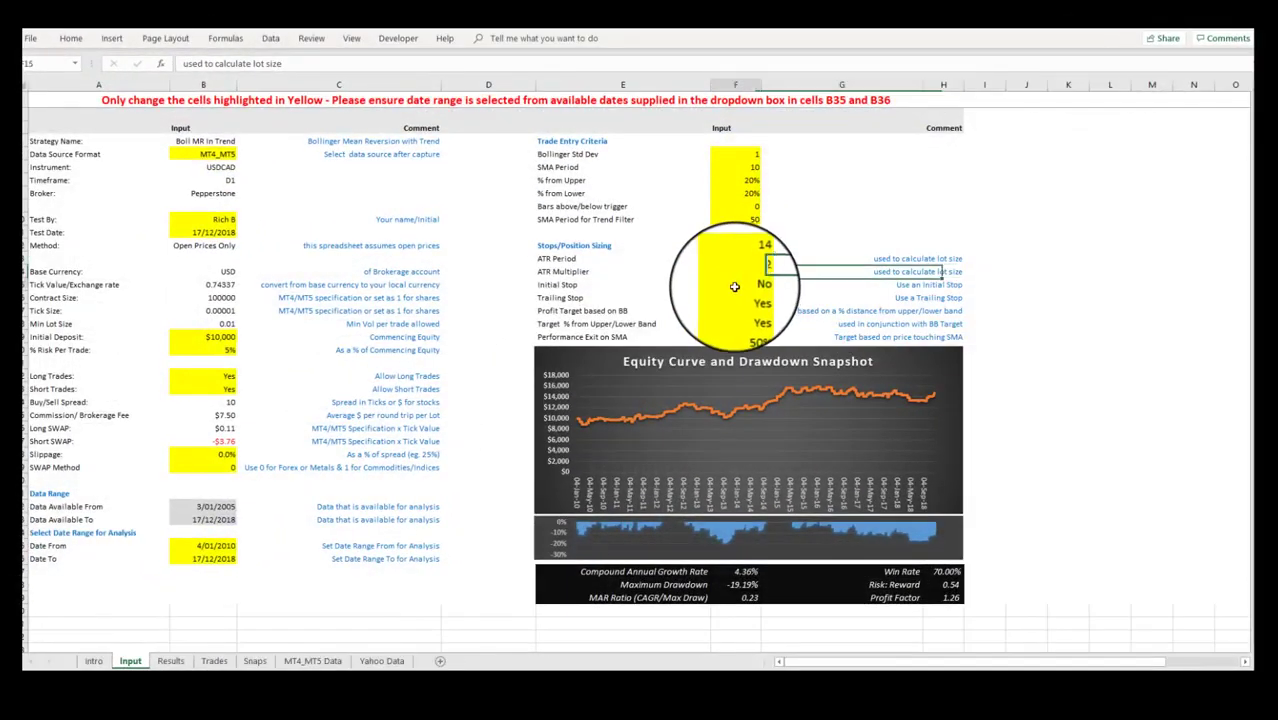
{"action": "left_click", "coordinate": [734, 287]}
{"action": "left_click", "coordinate": [755, 297]}
{"action": "left_click", "coordinate": [745, 318]}
{"action": "left_click", "coordinate": [955, 271]}
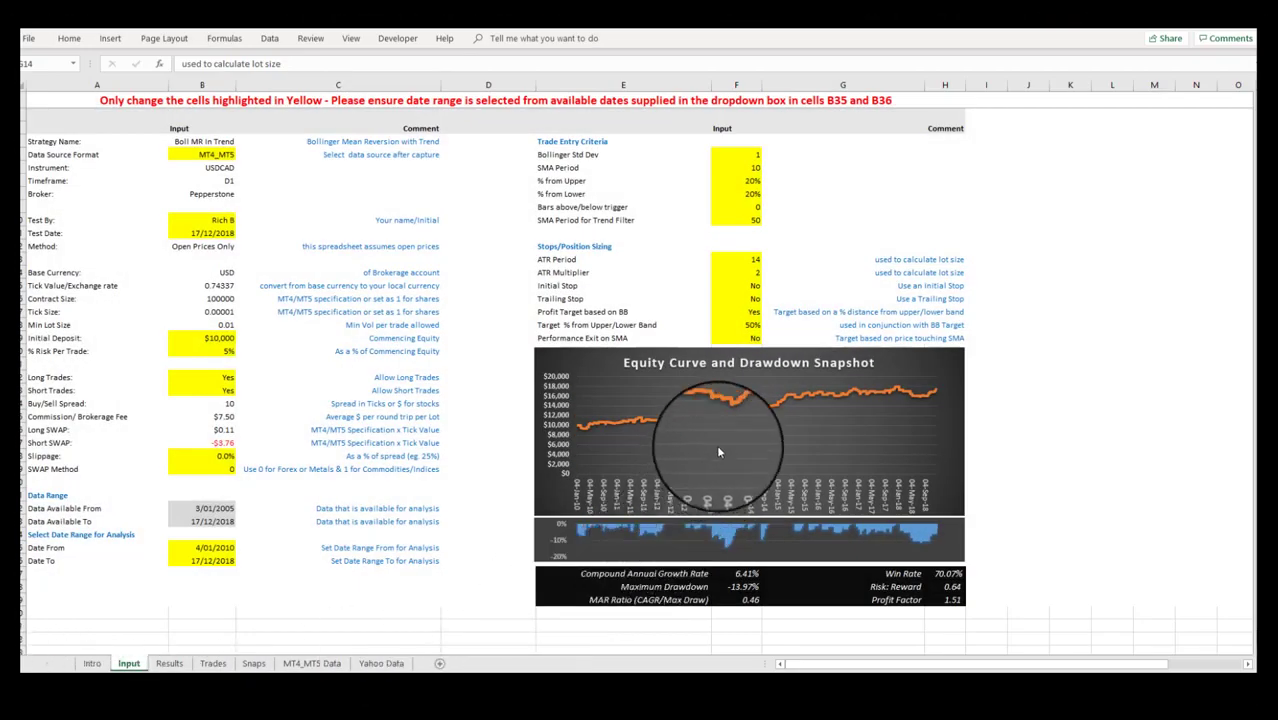
Set Profit Target based on BB to No and Performance Exit on SMA to Yes
{"action": "left_click", "coordinate": [752, 312]}
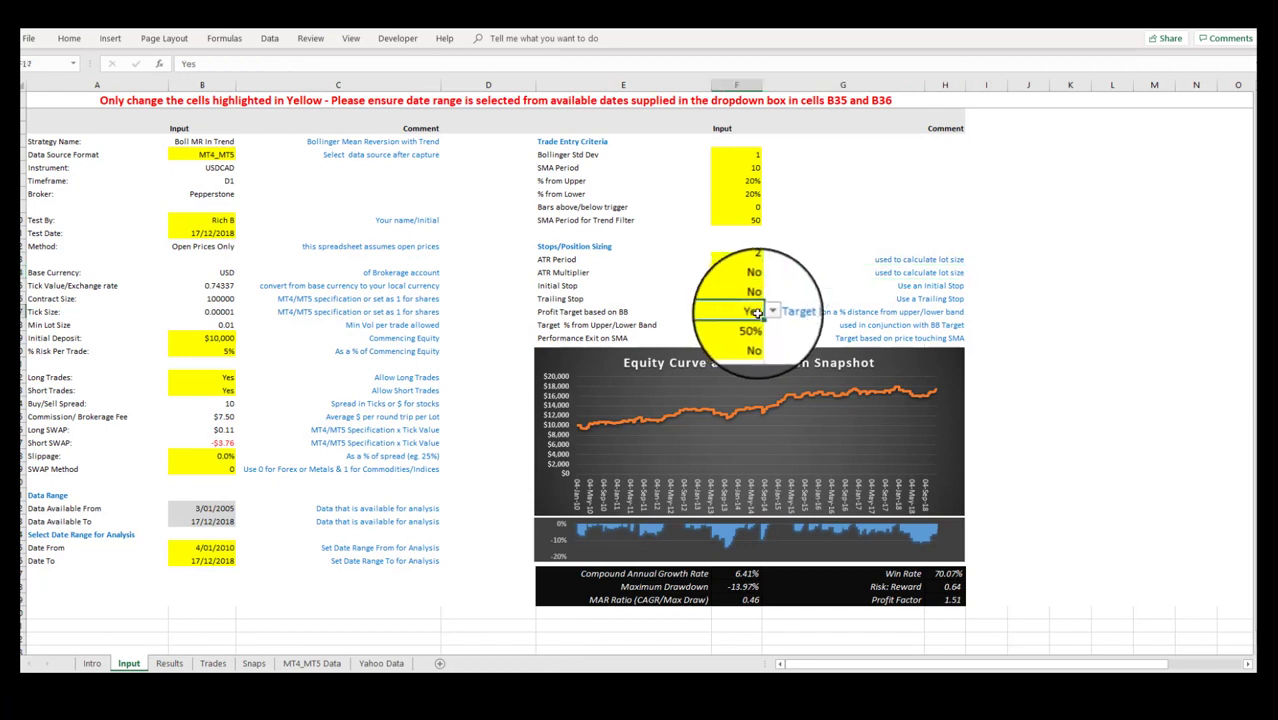
{"action": "left_click", "coordinate": [768, 311]}
{"action": "left_click", "coordinate": [758, 332]}
{"action": "left_click", "coordinate": [745, 340]}
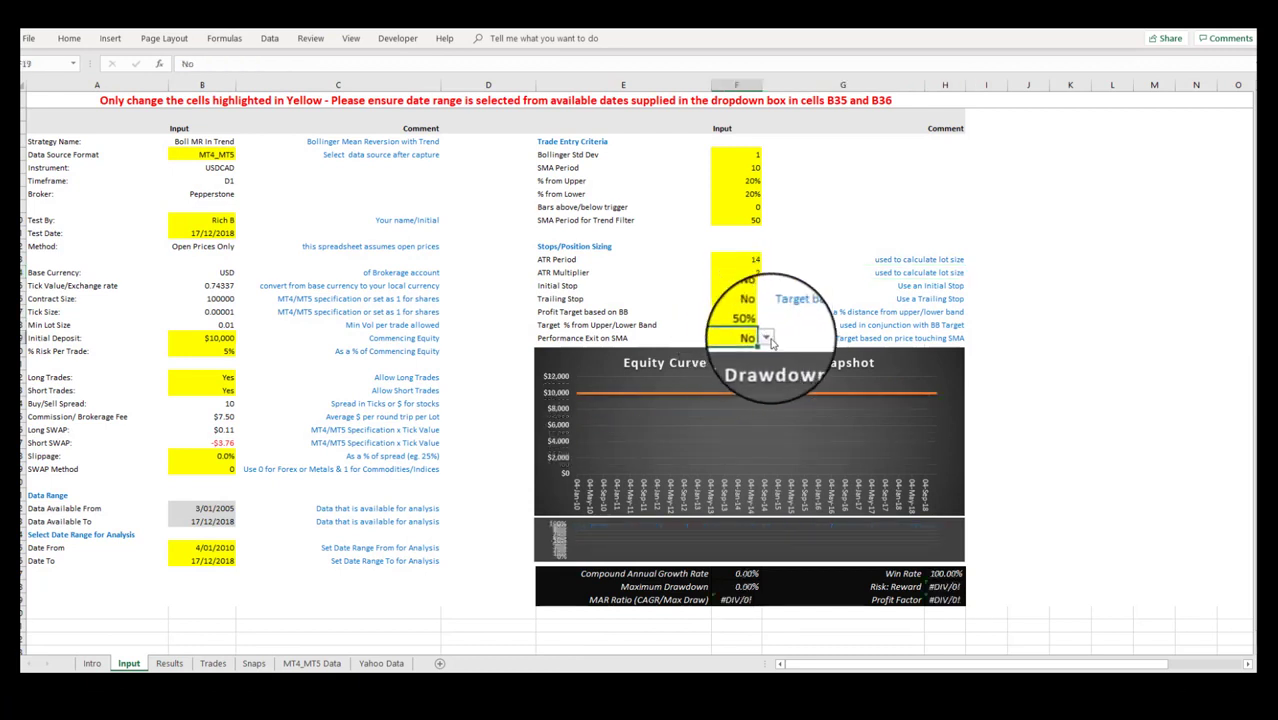
{"action": "left_click", "coordinate": [768, 338]}
{"action": "left_click", "coordinate": [752, 349]}
{"action": "left_click", "coordinate": [820, 286]}
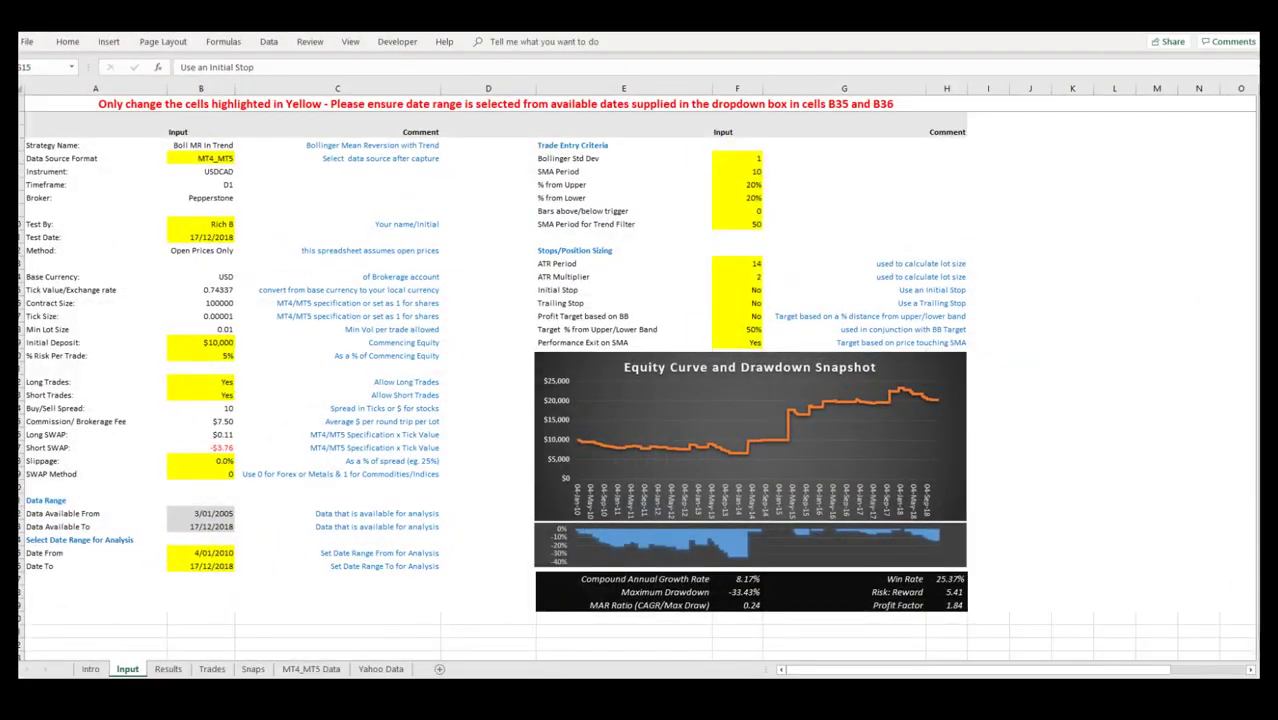
On the Results sheet, inspect the Realised, Unrealised, Market Data and DD% chart series
{"action": "left_click", "coordinate": [172, 670]}
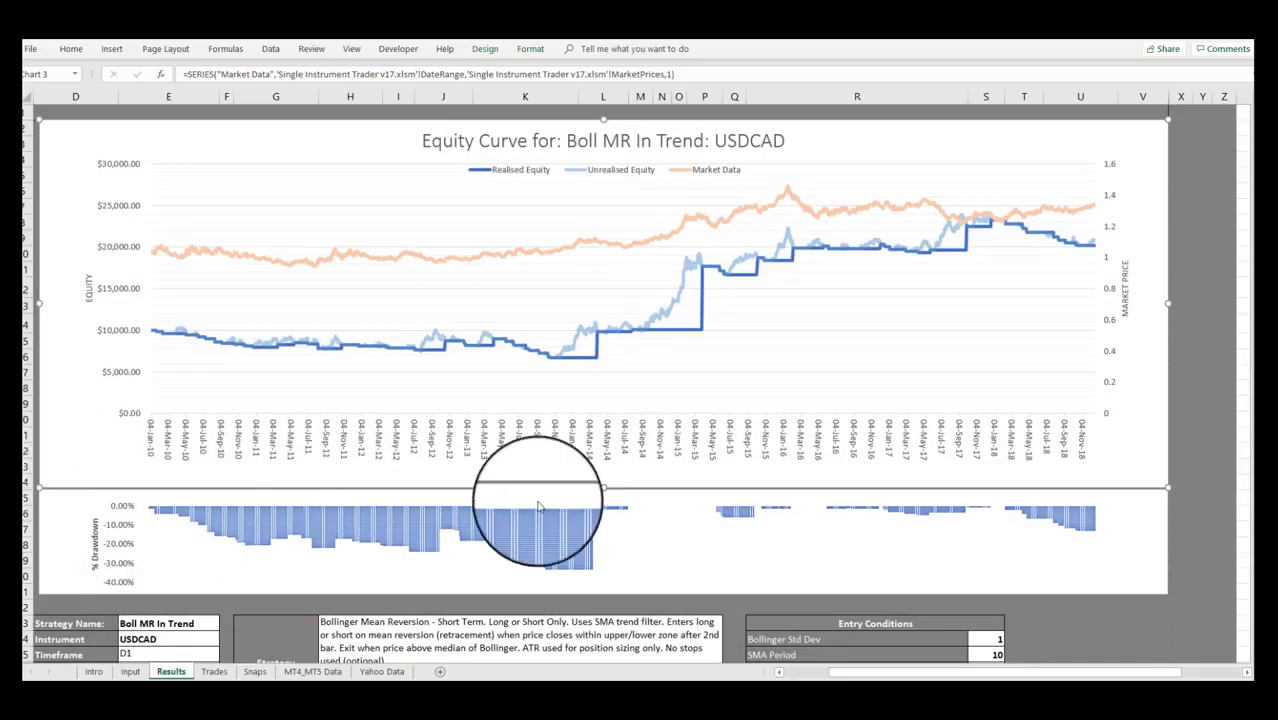
{"action": "left_click", "coordinate": [698, 331]}
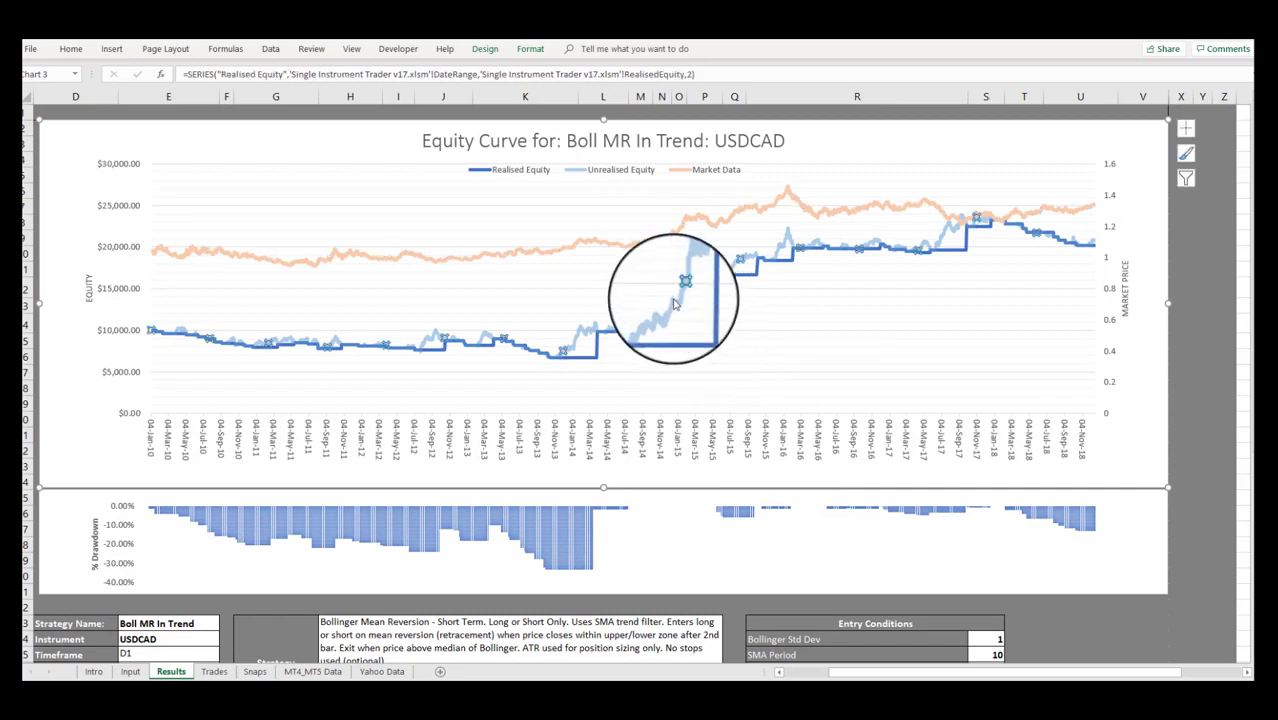
{"action": "left_click", "coordinate": [673, 302]}
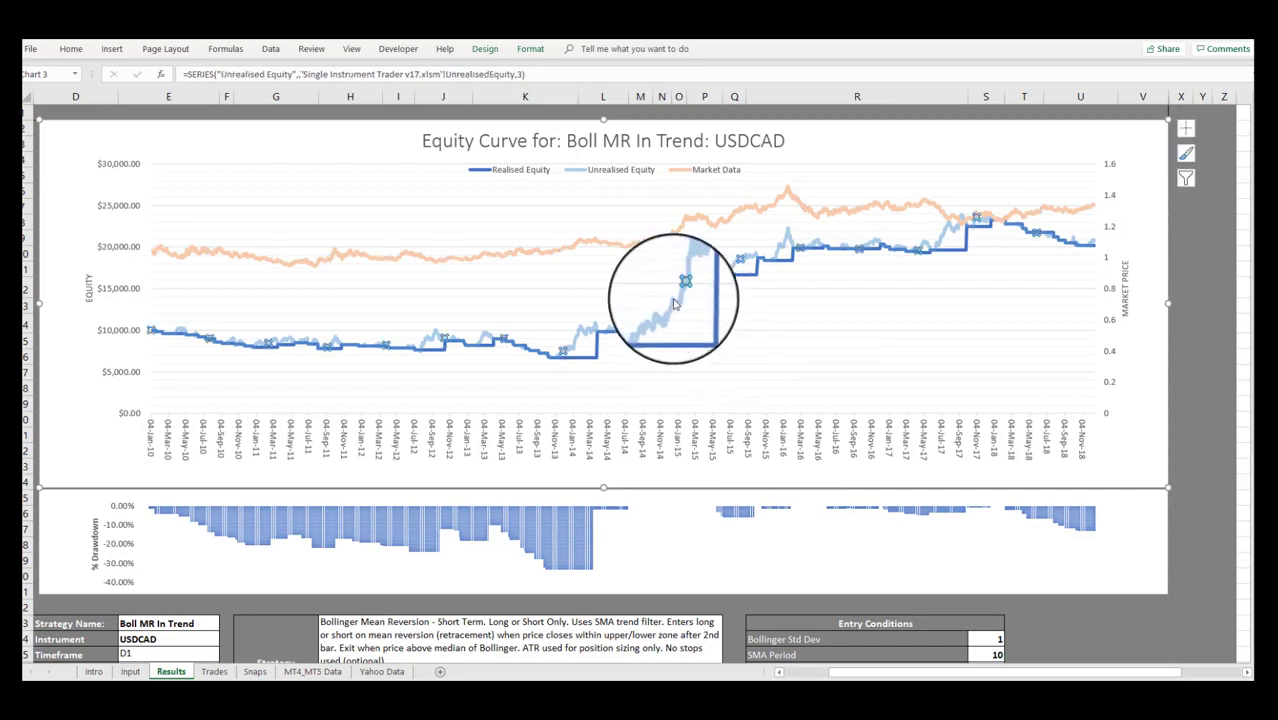
{"action": "left_click", "coordinate": [661, 240]}
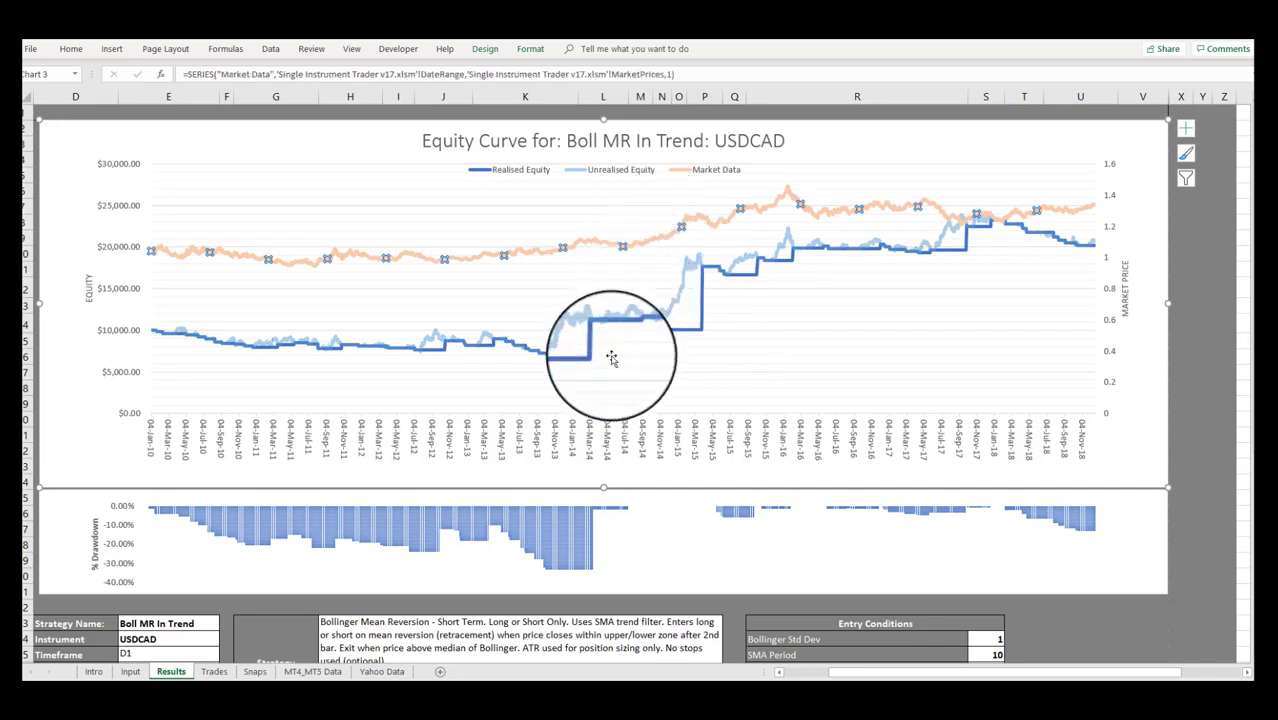
{"action": "left_click", "coordinate": [571, 574]}
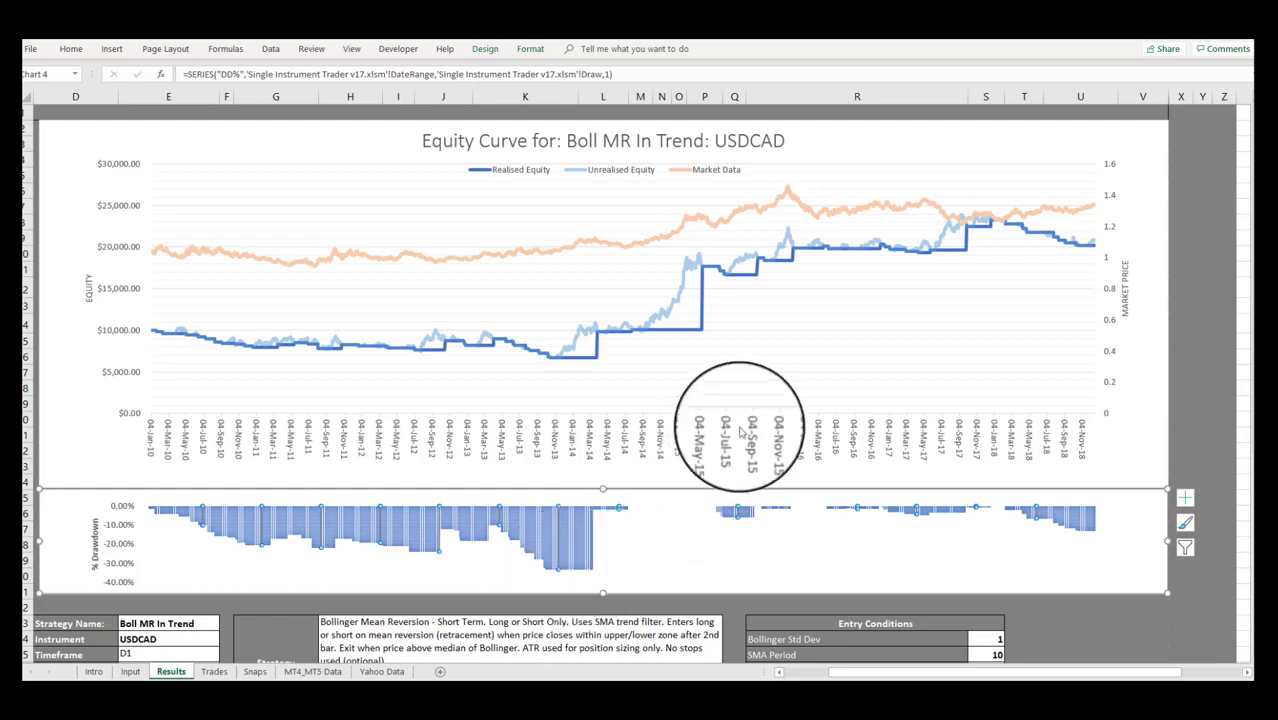
{"action": "left_click", "coordinate": [635, 331]}
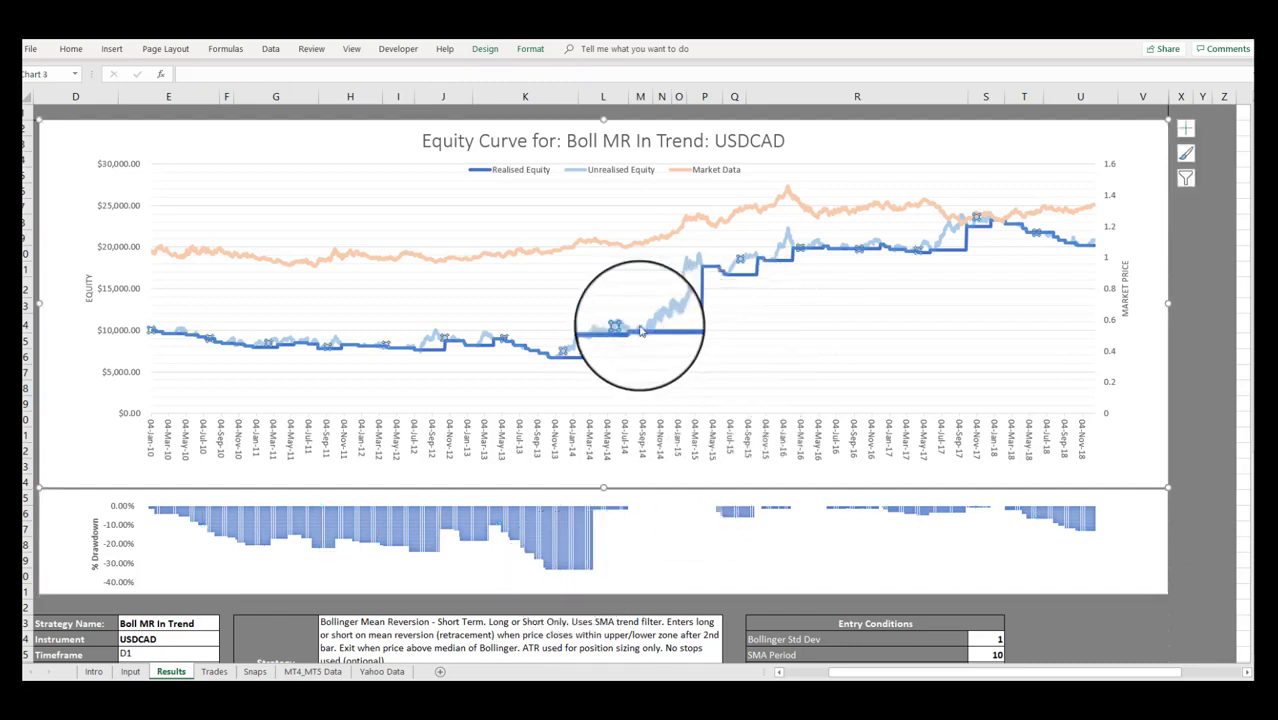
{"action": "left_click", "coordinate": [688, 282]}
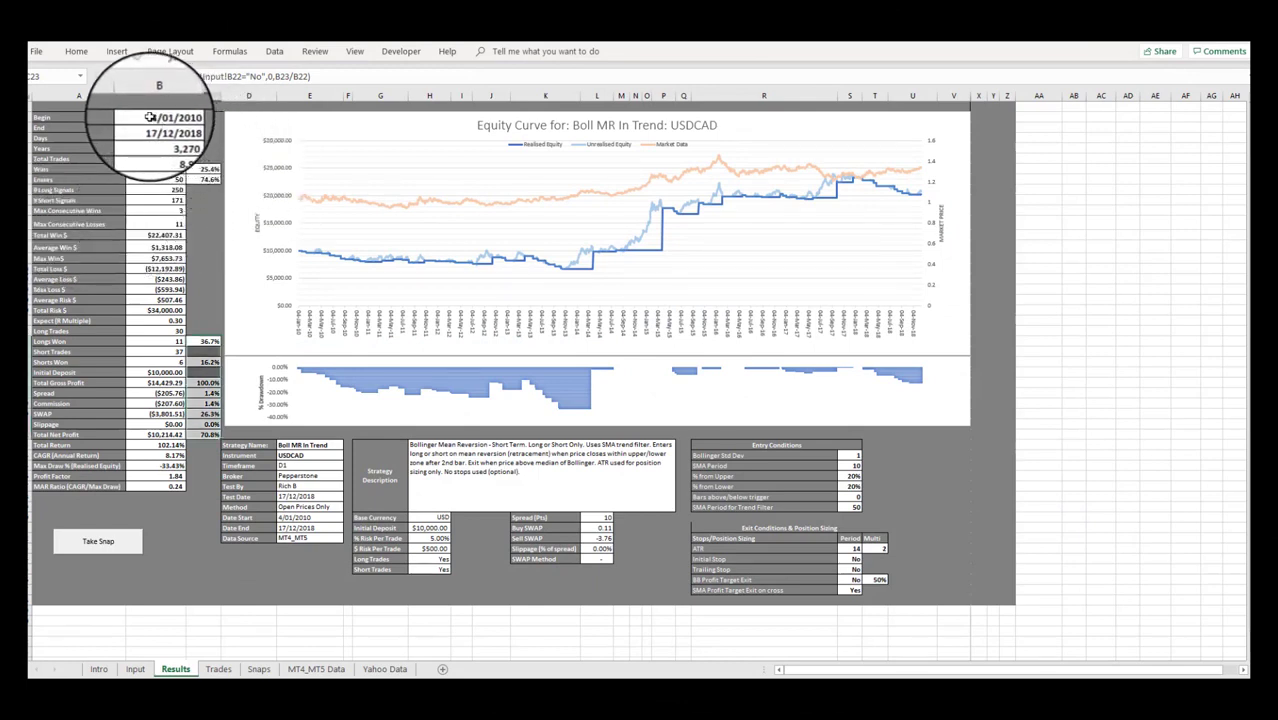
{"action": "left_click_drag", "start_coordinate": [155, 118], "coordinate": [197, 484]}
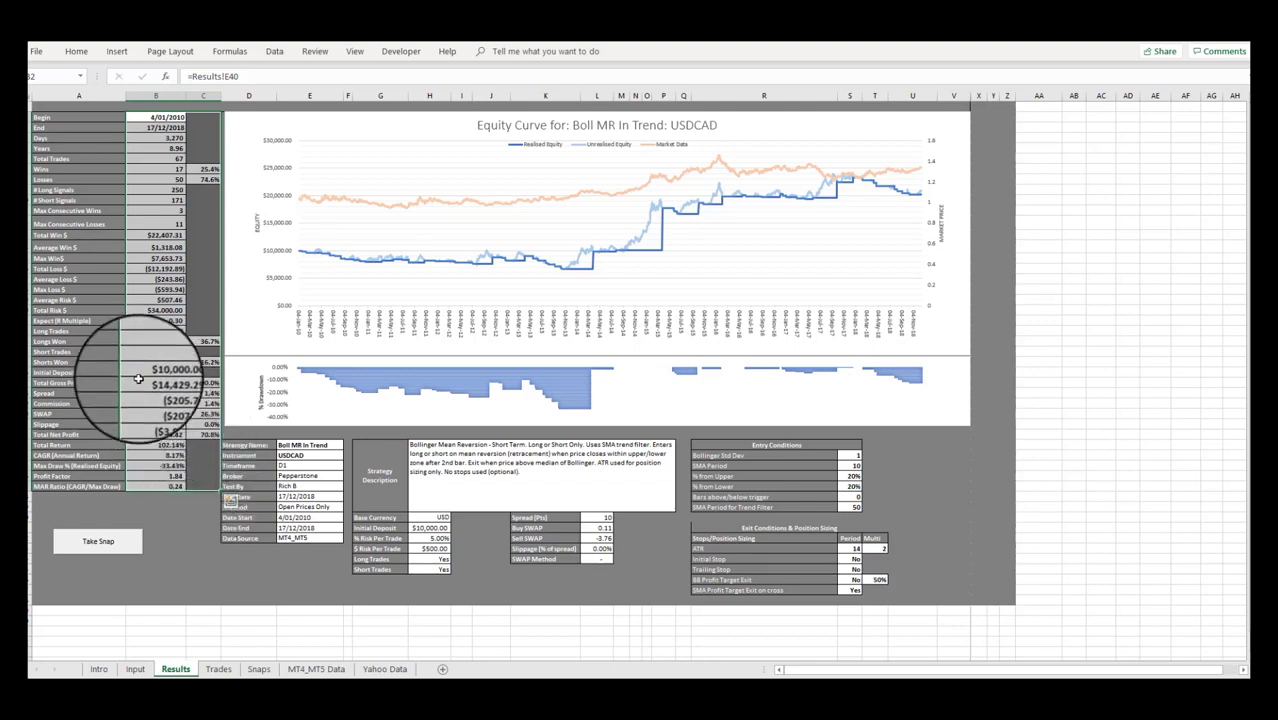
{"action": "left_click_drag", "start_coordinate": [146, 393], "coordinate": [197, 424]}
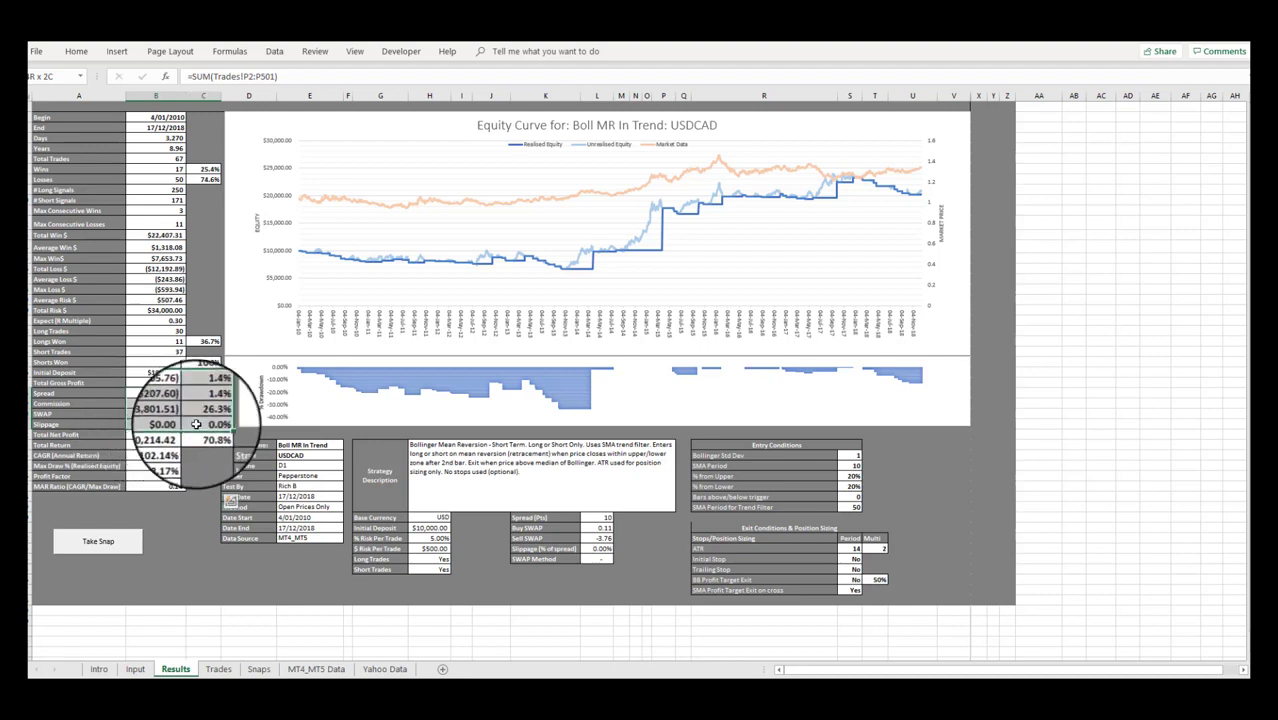
{"action": "left_click", "coordinate": [44, 524]}
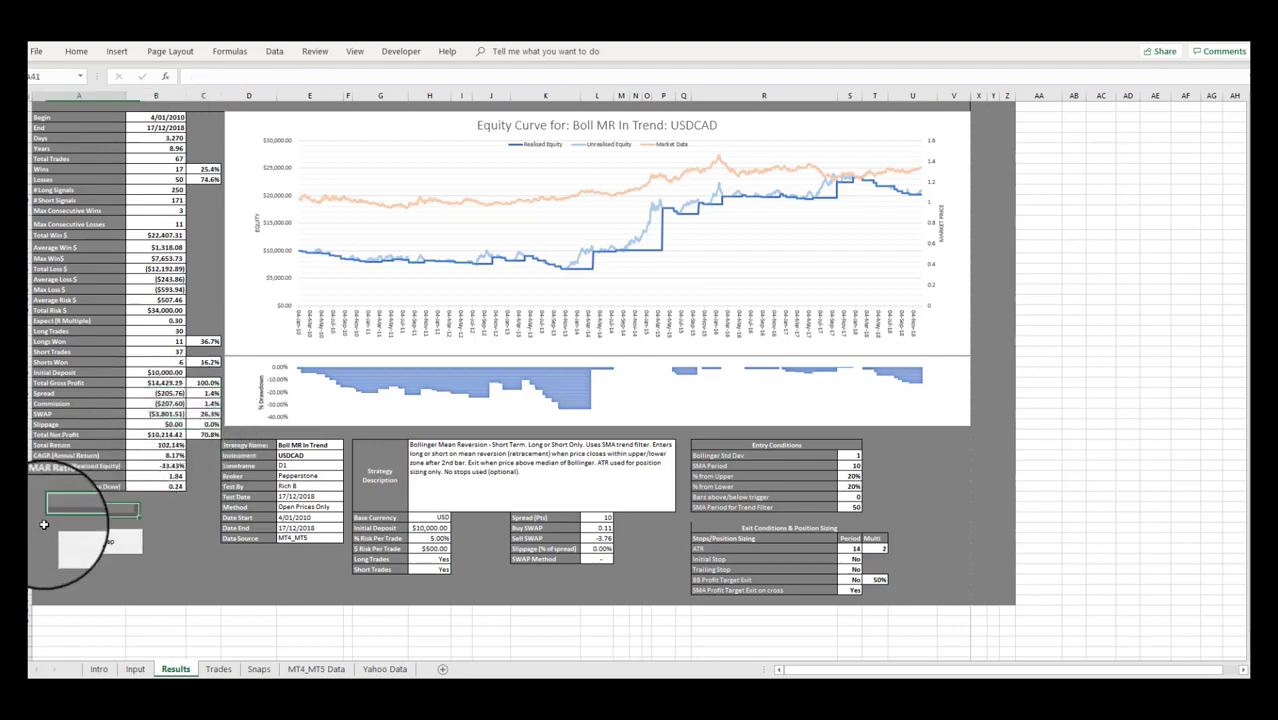
{"action": "left_click_drag", "start_coordinate": [44, 524], "coordinate": [188, 551]}
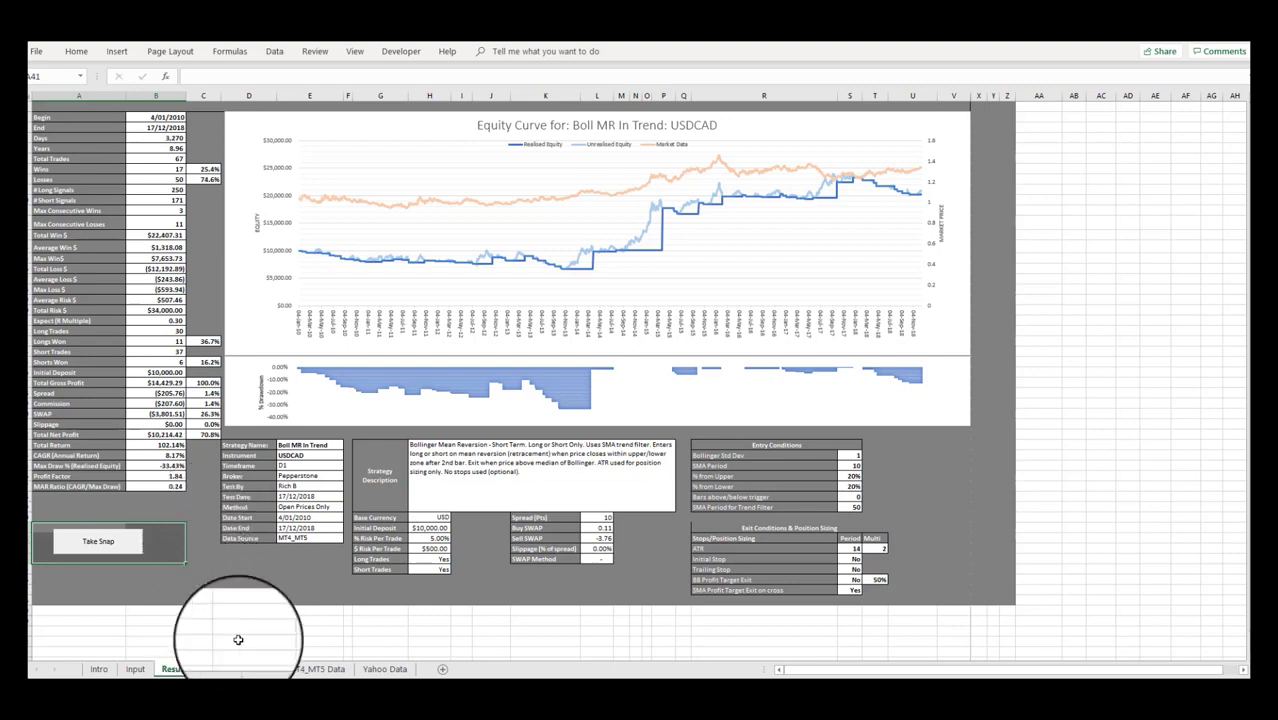
Delete the two previously saved snapshots from the Snaps sheet
{"action": "left_click", "coordinate": [258, 668]}
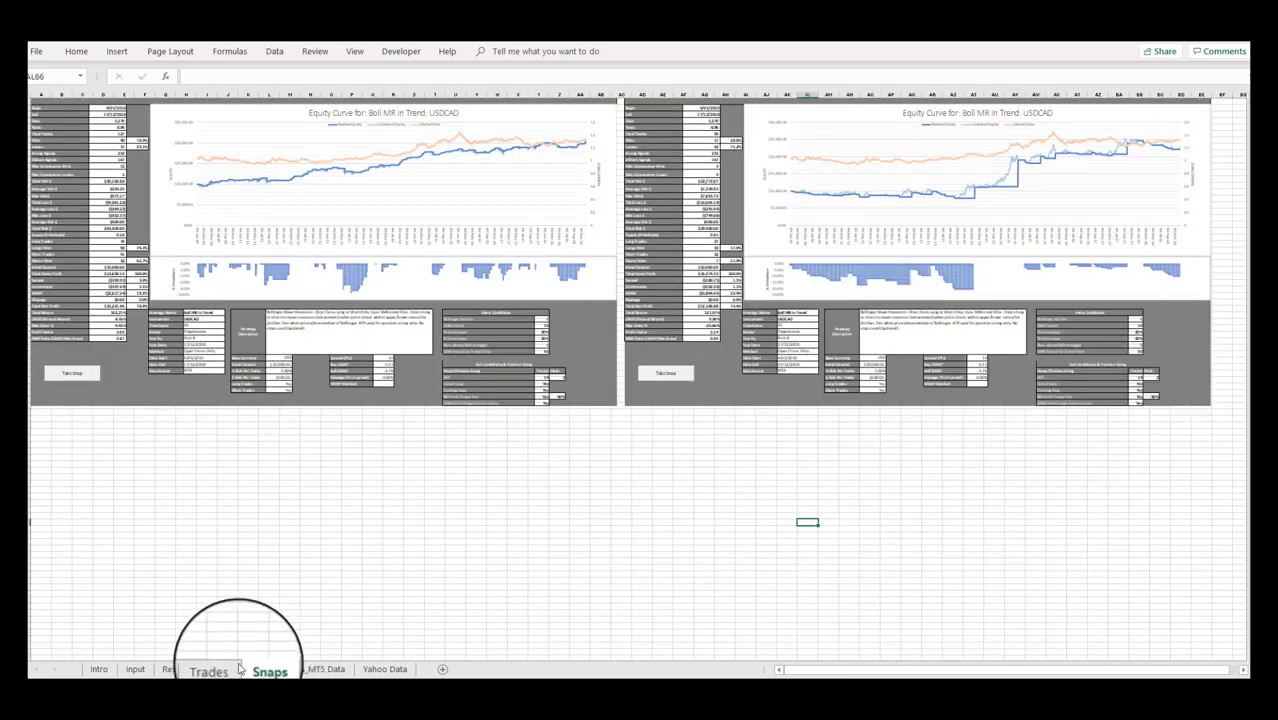
{"action": "left_click", "coordinate": [450, 305]}
{"action": "key", "text": "Delete"}
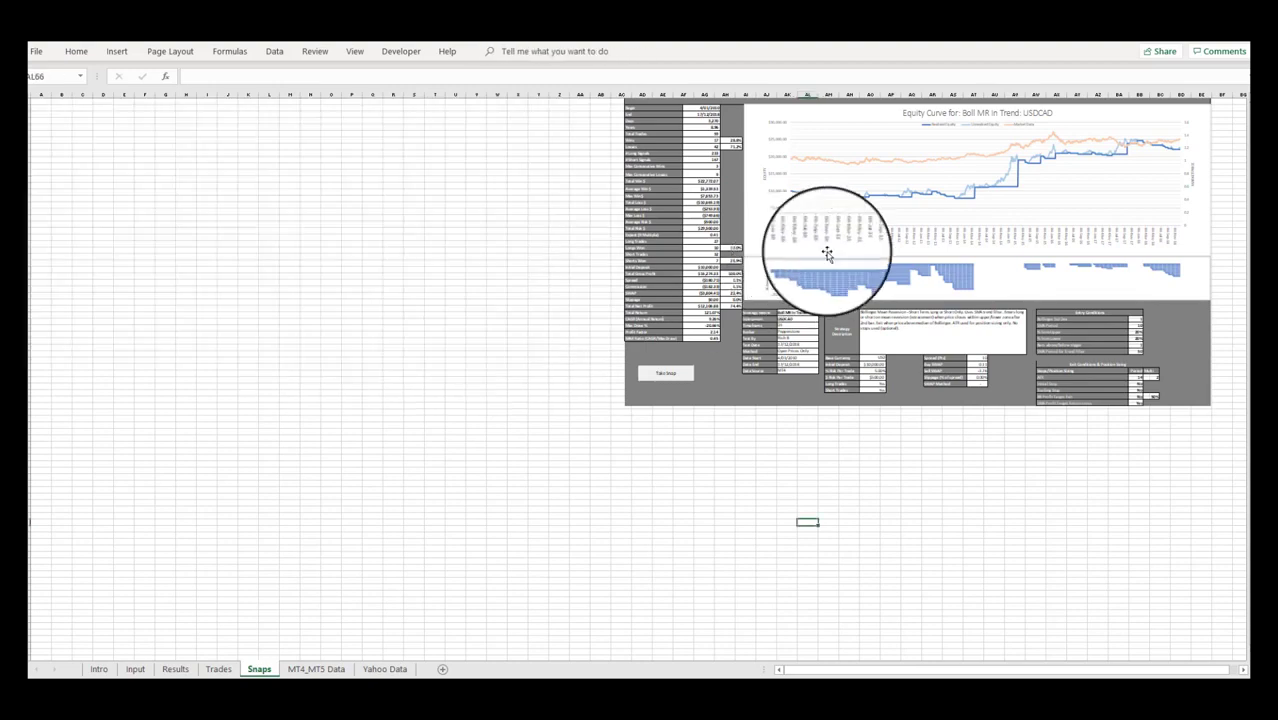
{"action": "left_click", "coordinate": [850, 243]}
{"action": "key", "text": "Delete"}
Take a new snapshot of the current results from the Results sheet
{"action": "left_click", "coordinate": [176, 669]}
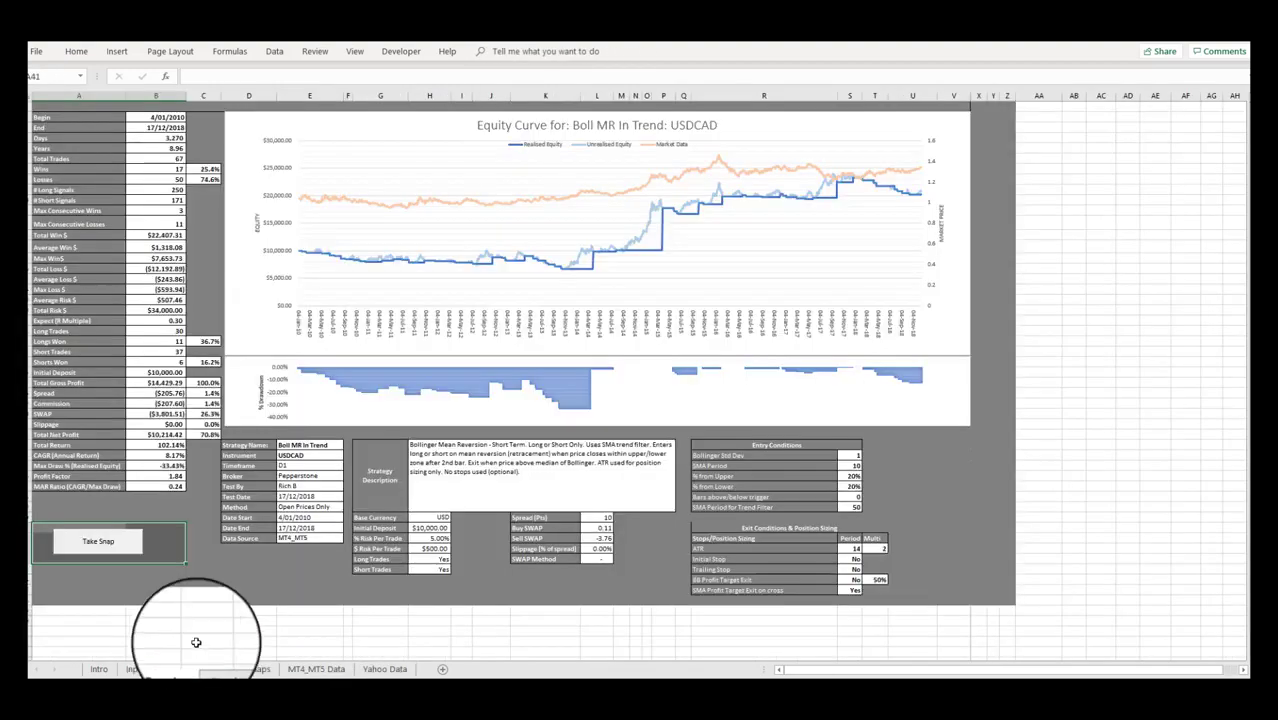
{"action": "left_click", "coordinate": [96, 588]}
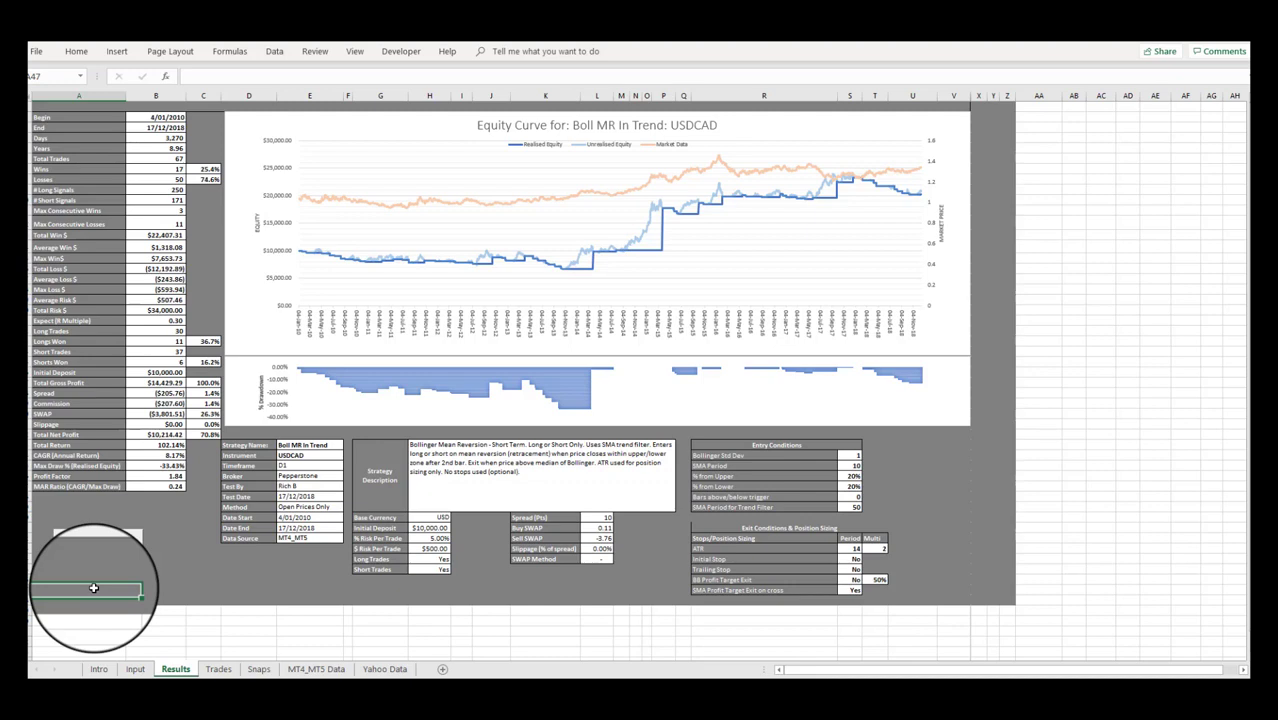
{"action": "left_click", "coordinate": [90, 543]}
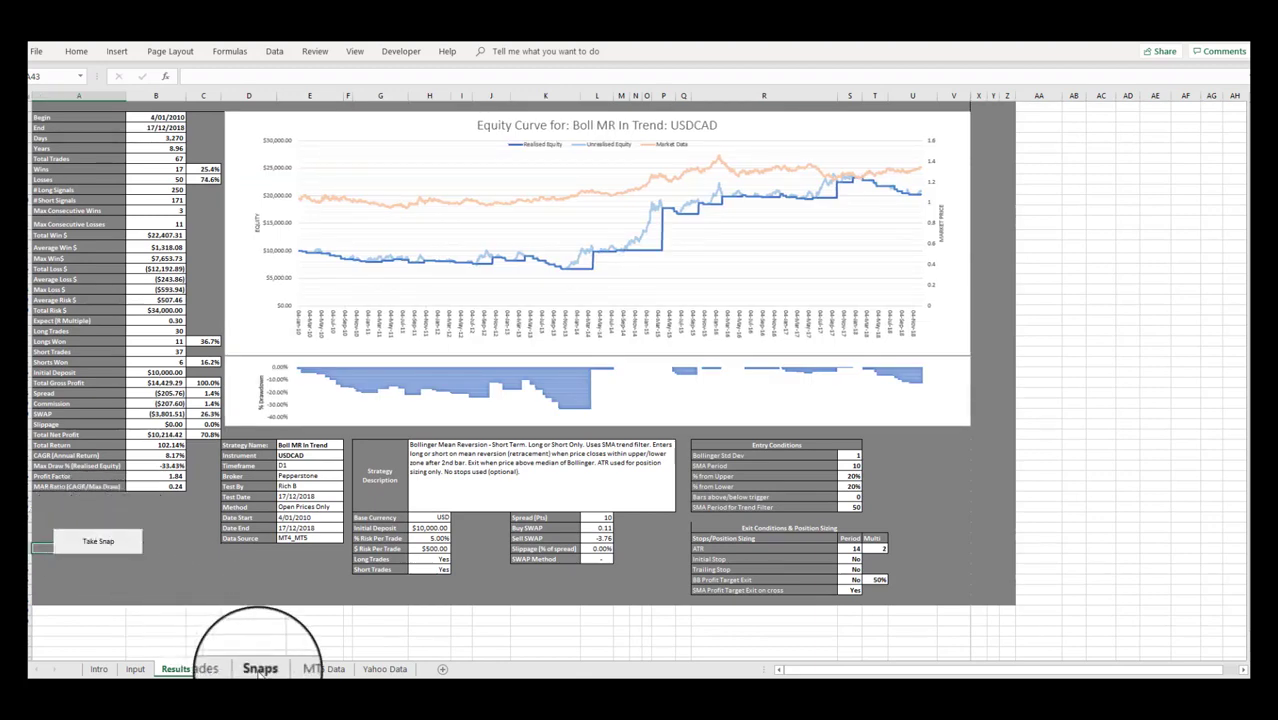
{"action": "left_click", "coordinate": [259, 670]}
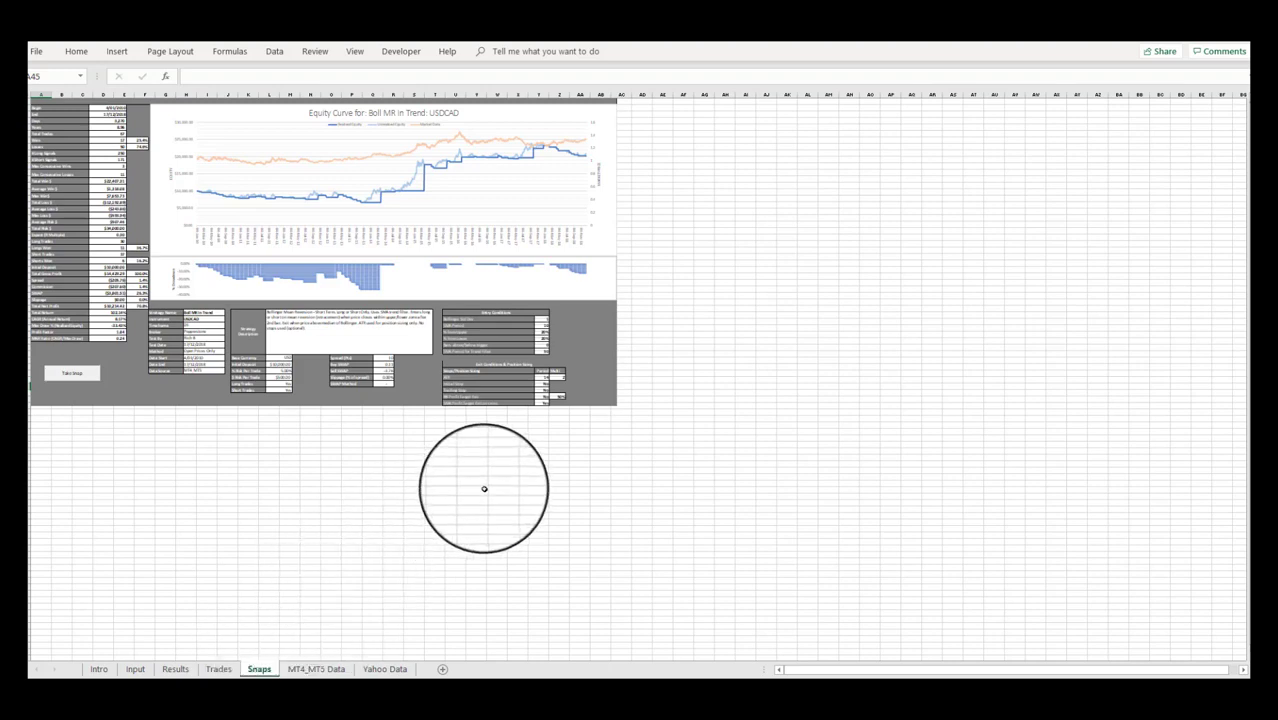
{"action": "left_click", "coordinate": [584, 378]}
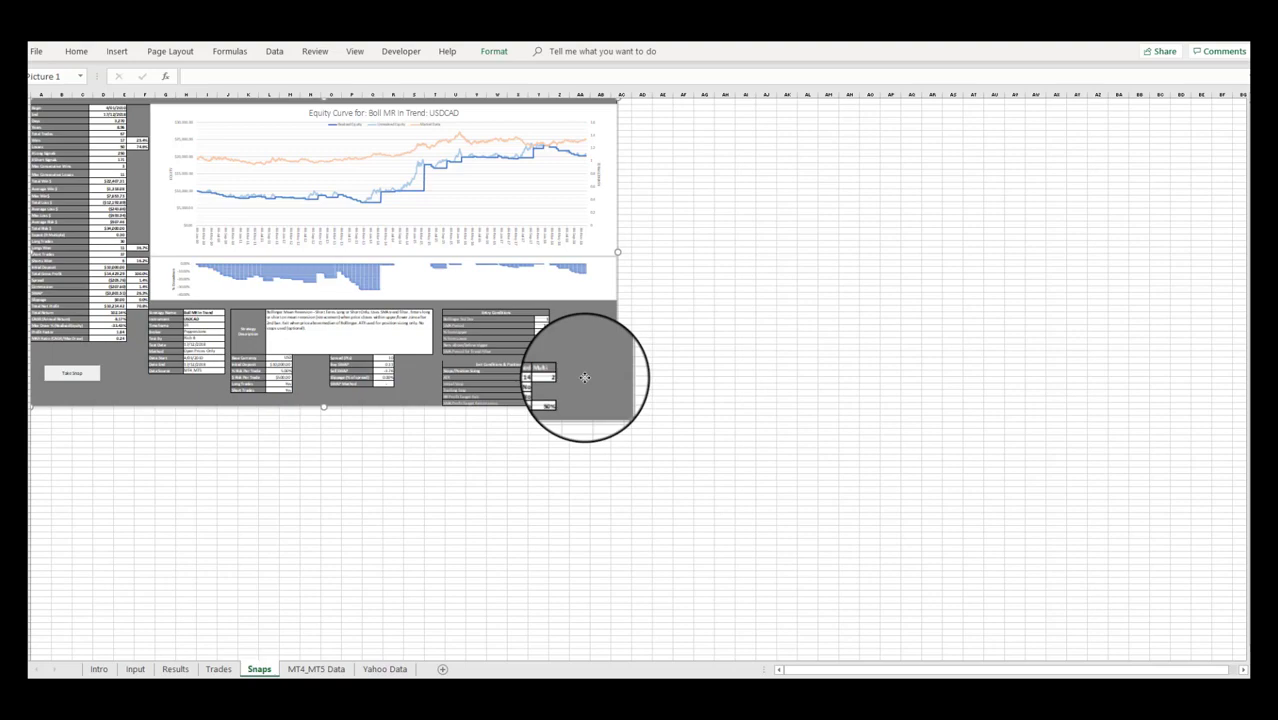
{"action": "left_click_drag", "start_coordinate": [322, 223], "coordinate": [228, 183]}
{"action": "left_click", "coordinate": [225, 463]}
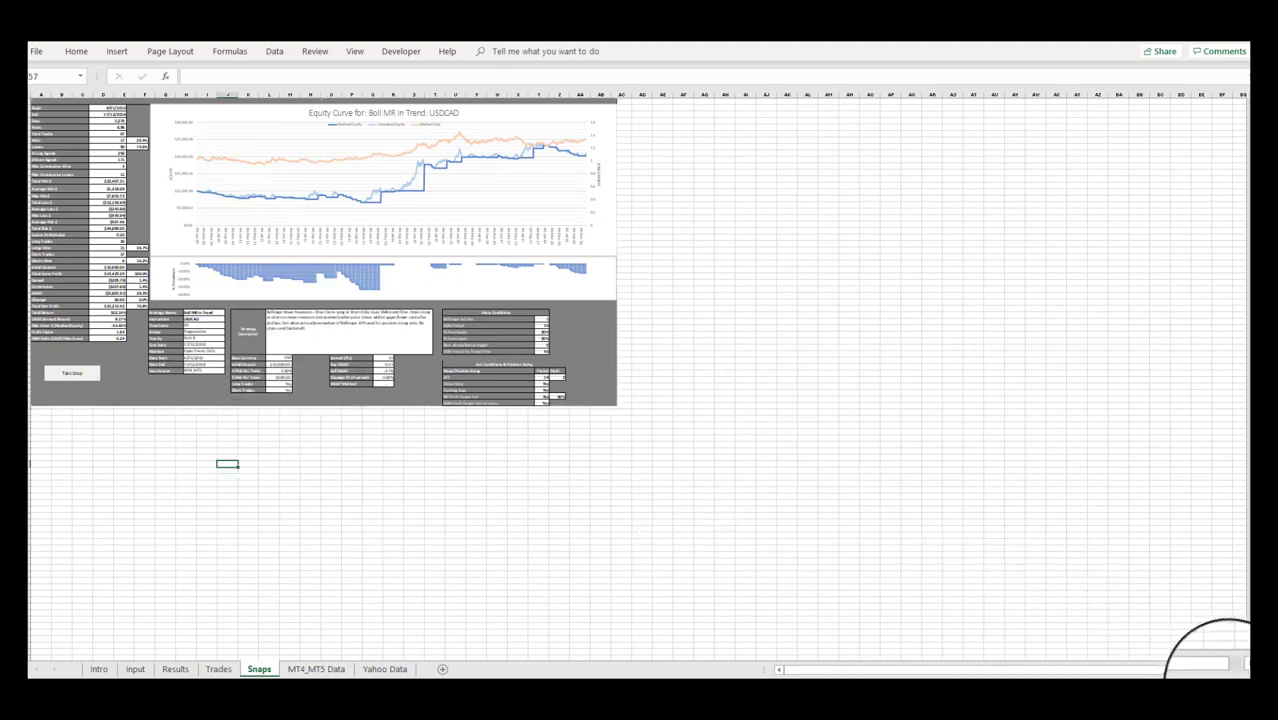
{"action": "left_click", "coordinate": [1244, 668]}
{"action": "left_click", "coordinate": [1244, 668]}
{"action": "left_click", "coordinate": [1244, 668]}
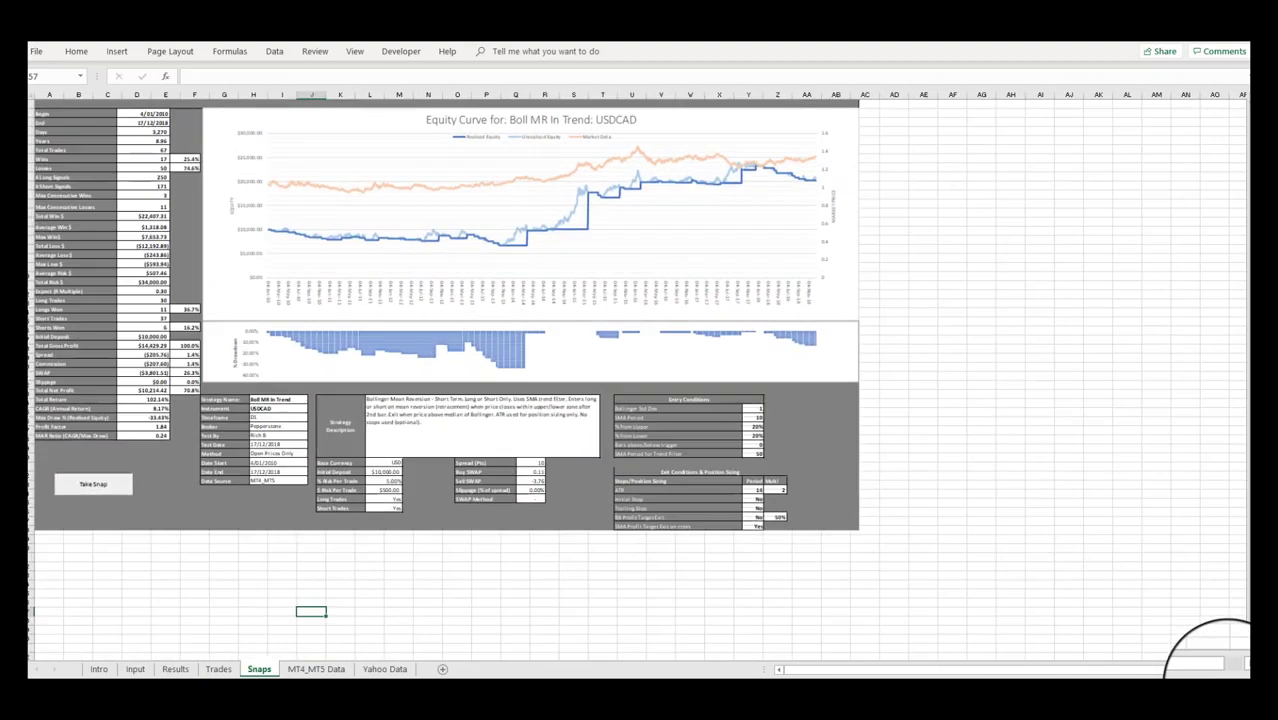
{"action": "left_click", "coordinate": [1244, 668]}
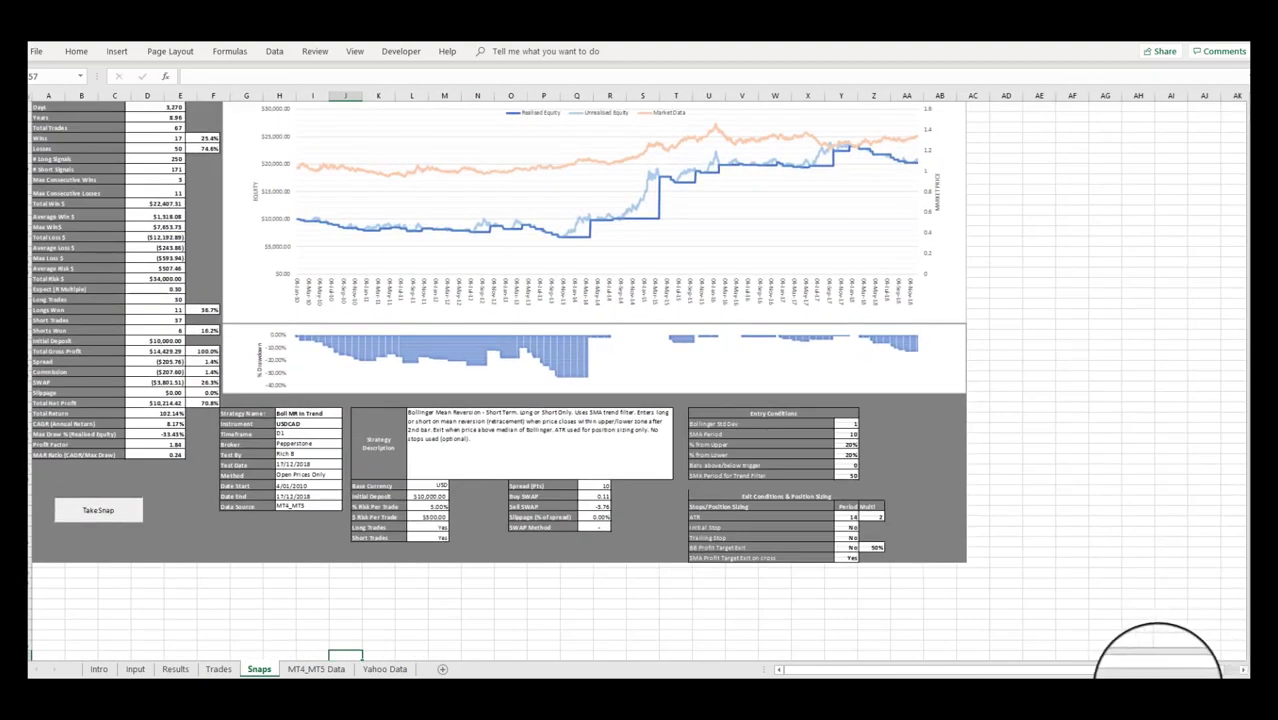
{"action": "left_click", "coordinate": [1154, 674]}
{"action": "left_click", "coordinate": [1154, 674]}
{"action": "left_click", "coordinate": [1154, 674]}
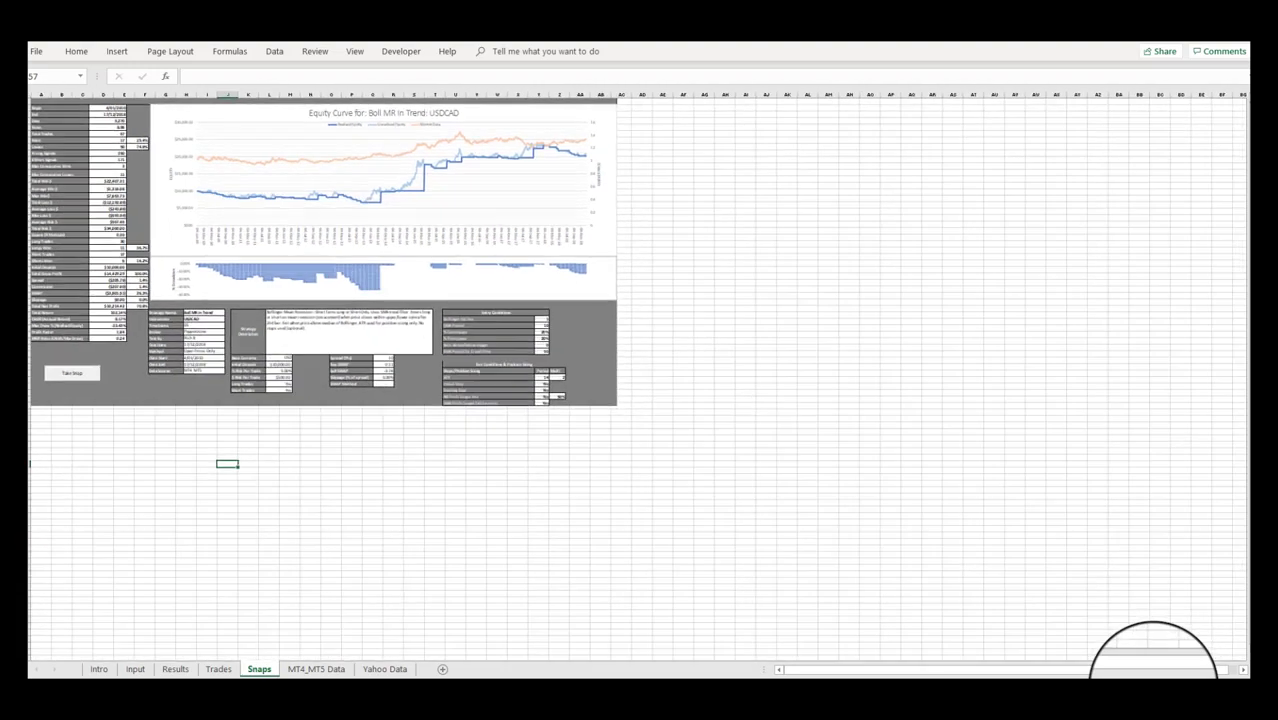
{"action": "left_click", "coordinate": [812, 405]}
{"action": "left_click", "coordinate": [815, 405]}
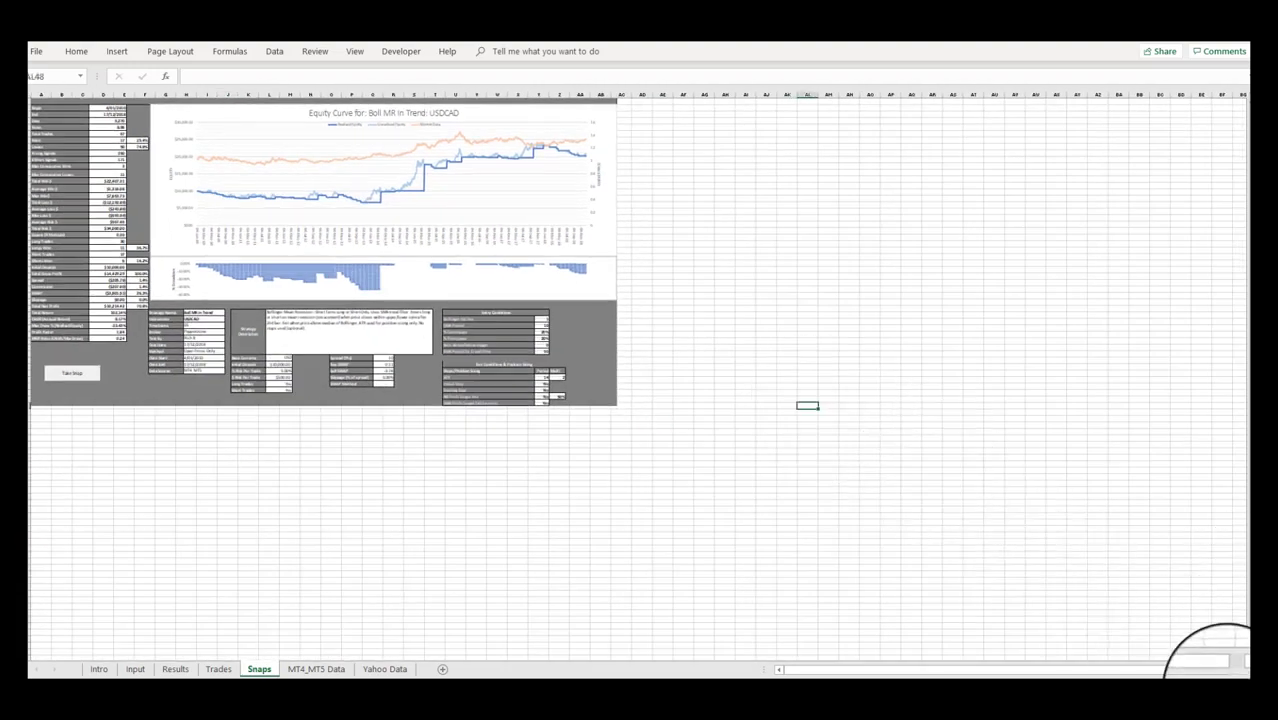
{"action": "left_click", "coordinate": [1229, 676]}
{"action": "left_click", "coordinate": [1225, 675]}
{"action": "left_click", "coordinate": [1225, 675]}
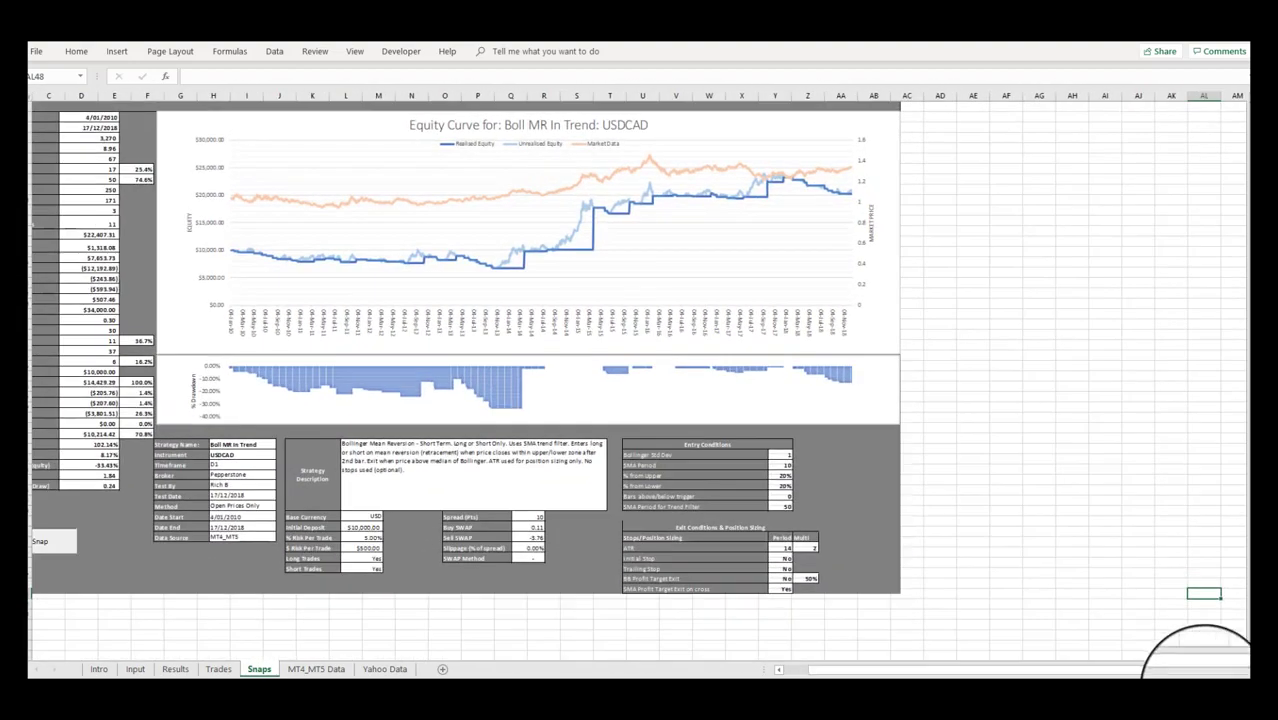
{"action": "left_click_drag", "start_coordinate": [1121, 669], "coordinate": [1095, 669]}
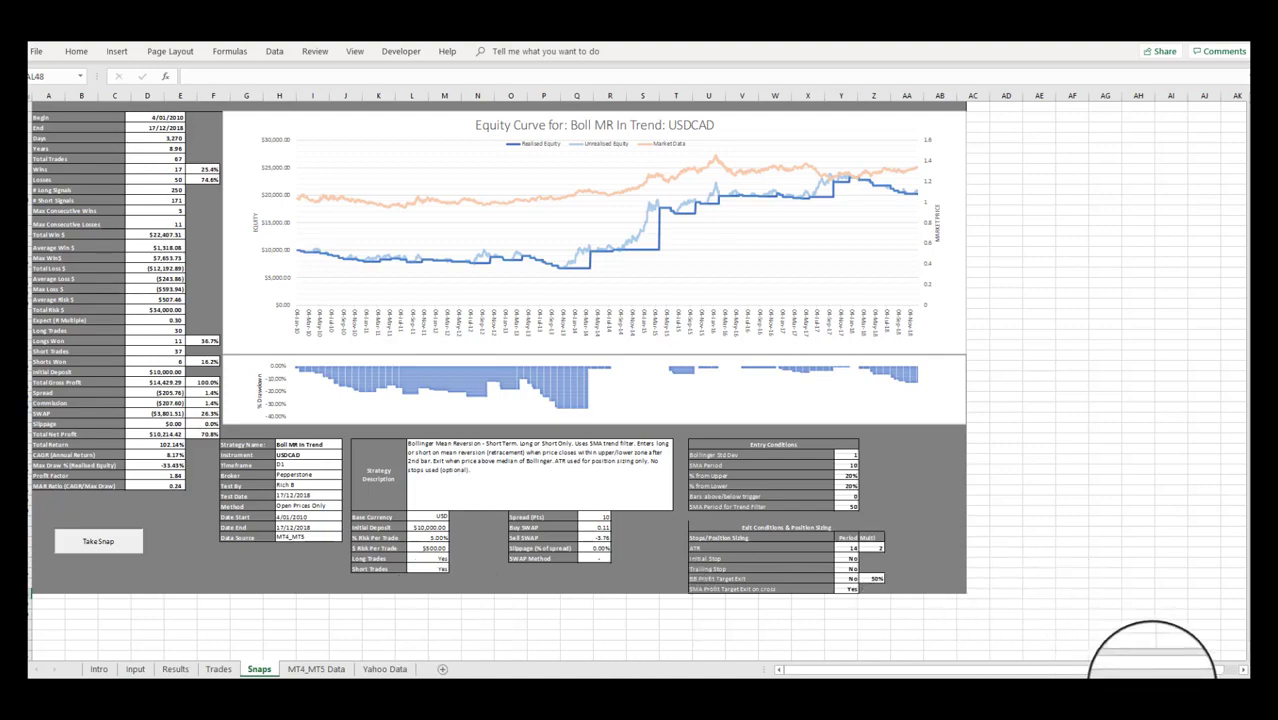
{"action": "scroll", "coordinate": [1152, 662], "scroll_direction": "down", "scroll_amount": 1}
{"action": "scroll", "coordinate": [1152, 670], "scroll_direction": "down", "scroll_amount": 5}
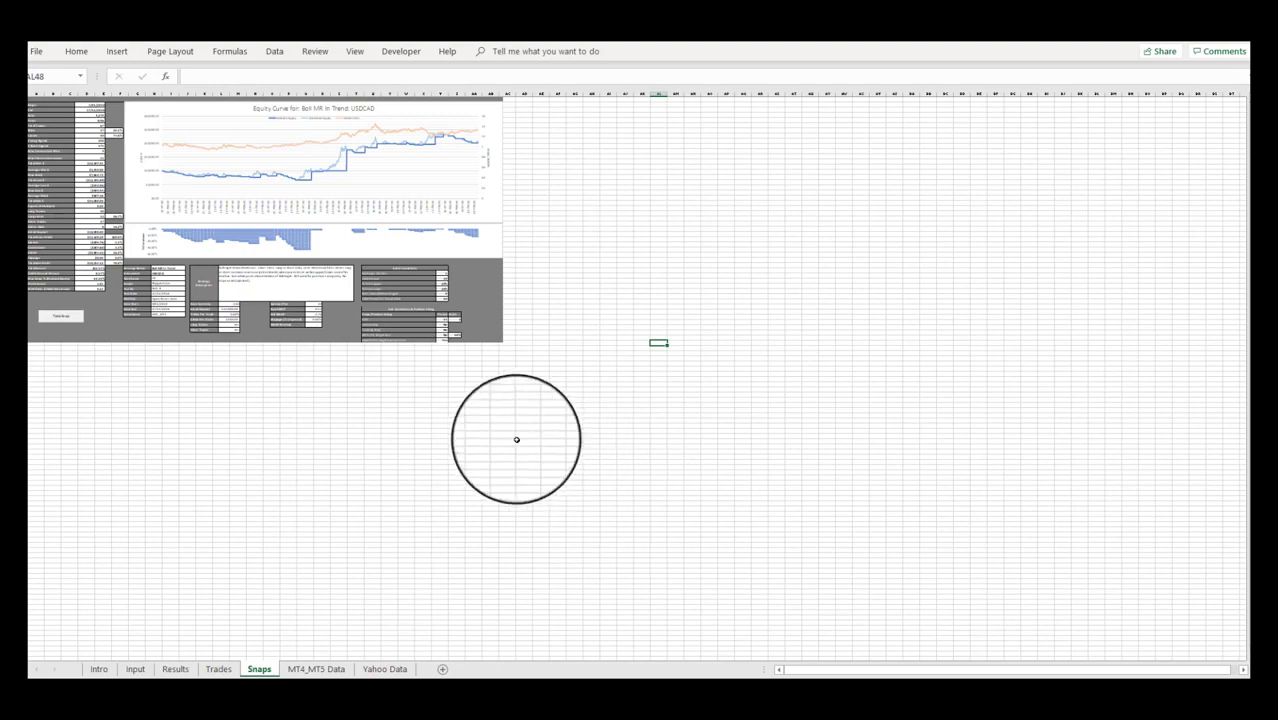
Widen column Y on the Trades sheet so Win$ amounts display, and review the trades table
{"action": "left_click", "coordinate": [212, 669]}
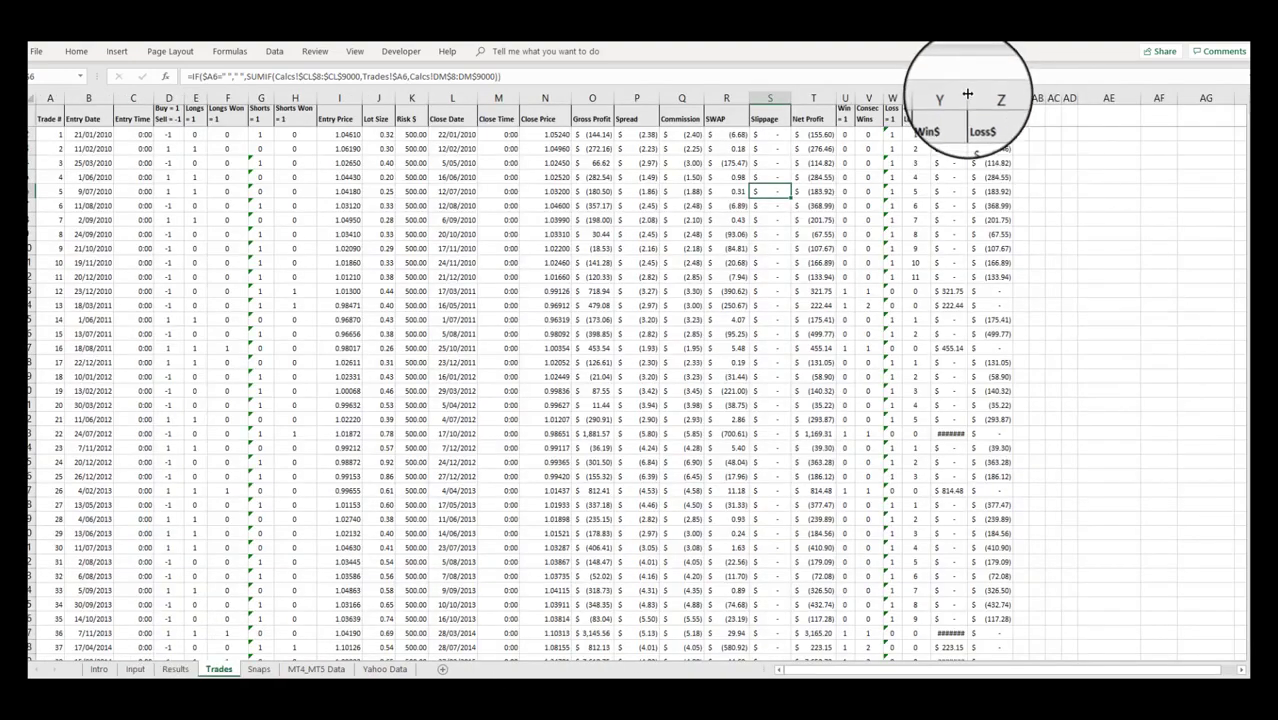
{"action": "left_click_drag", "start_coordinate": [967, 96], "coordinate": [976, 96]}
{"action": "left_click", "coordinate": [1112, 176]}
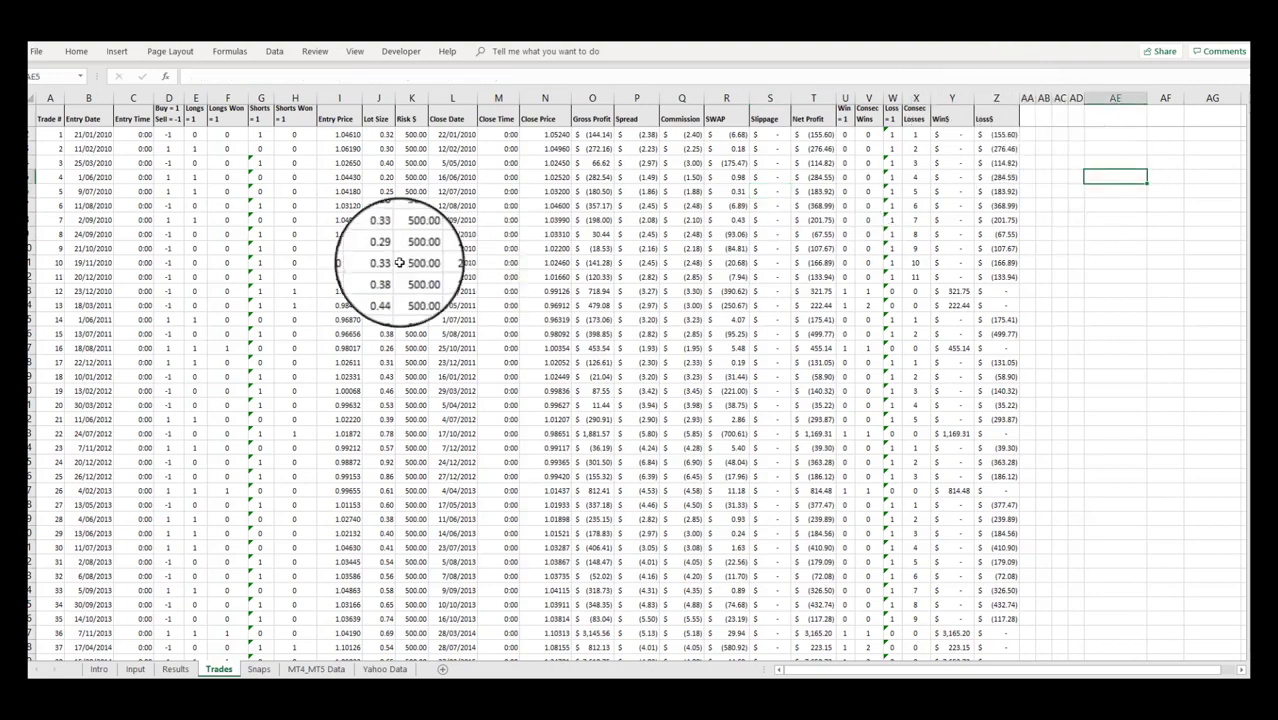
{"action": "left_click_drag", "start_coordinate": [50, 119], "coordinate": [1003, 481]}
{"action": "left_click", "coordinate": [1101, 332]}
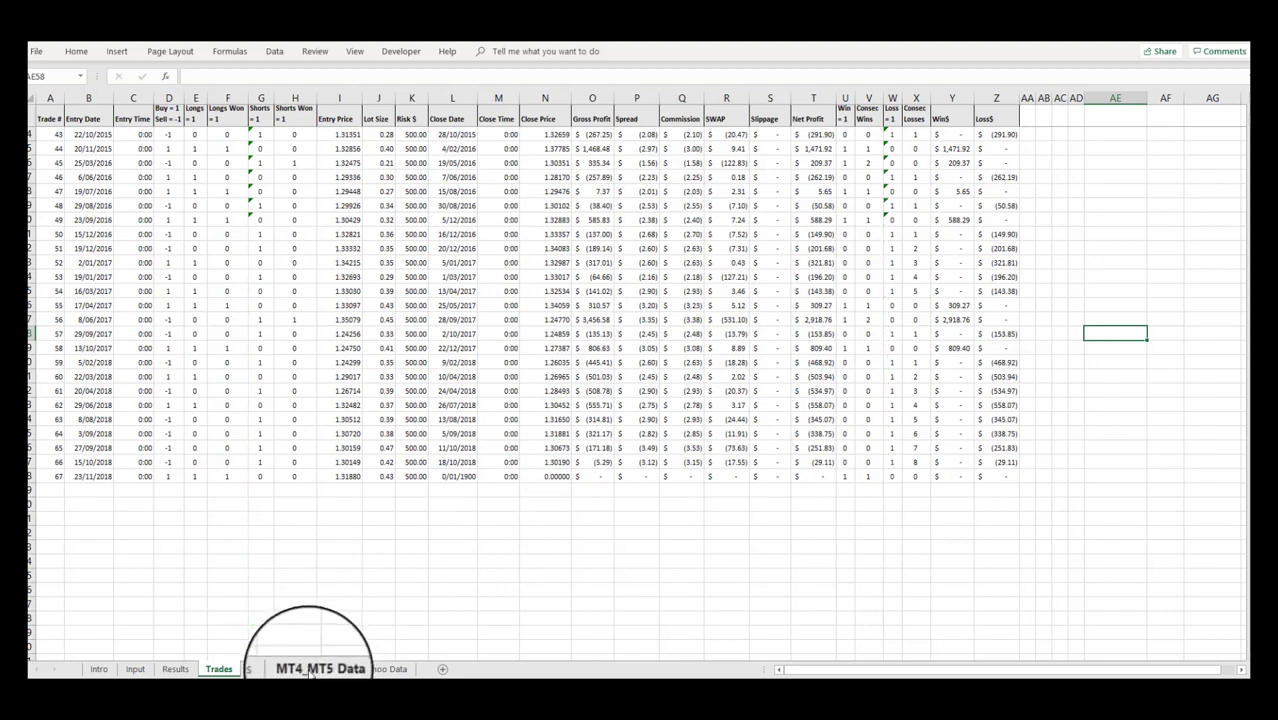
{"action": "left_click", "coordinate": [312, 669]}
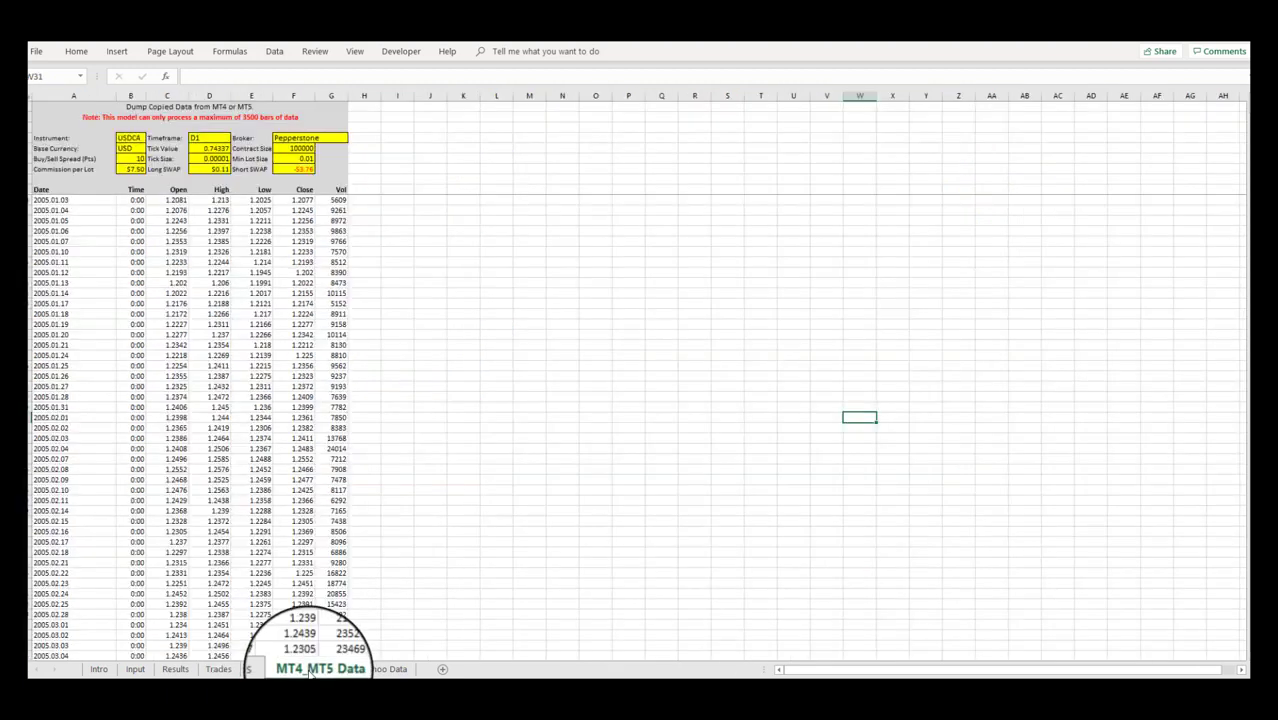
{"action": "left_click", "coordinate": [385, 669]}
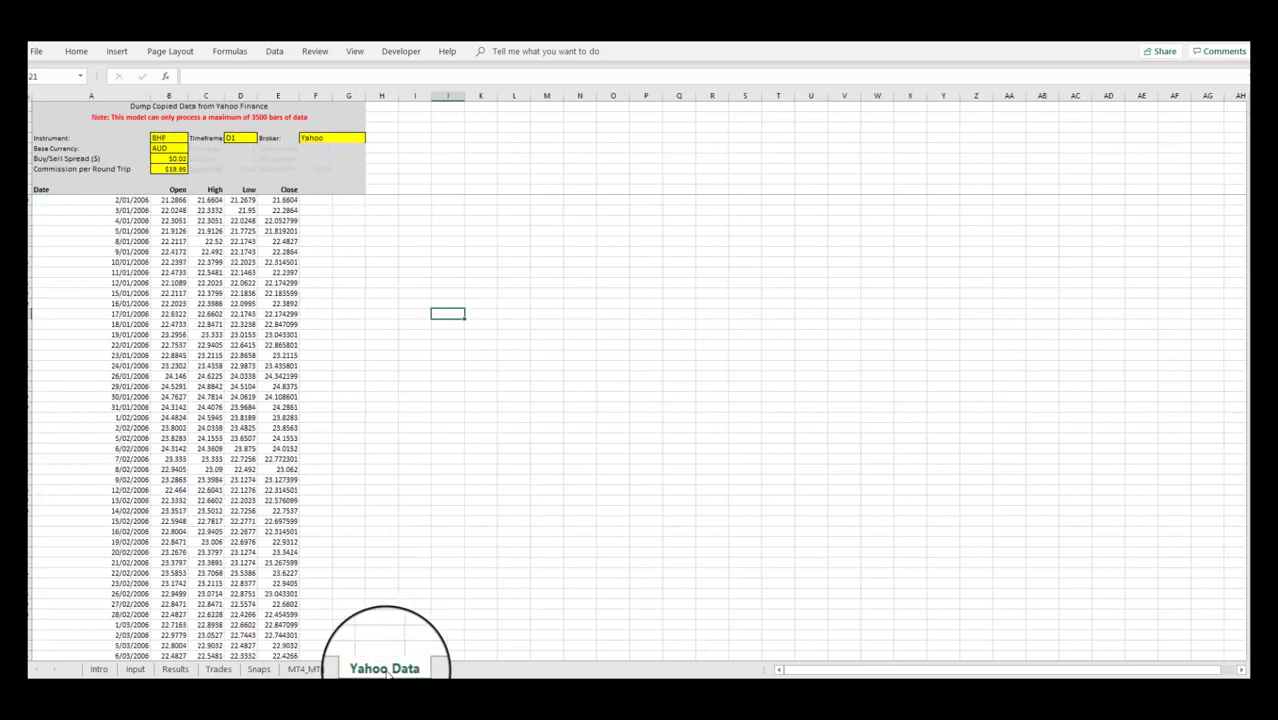
{"action": "left_click", "coordinate": [330, 670]}
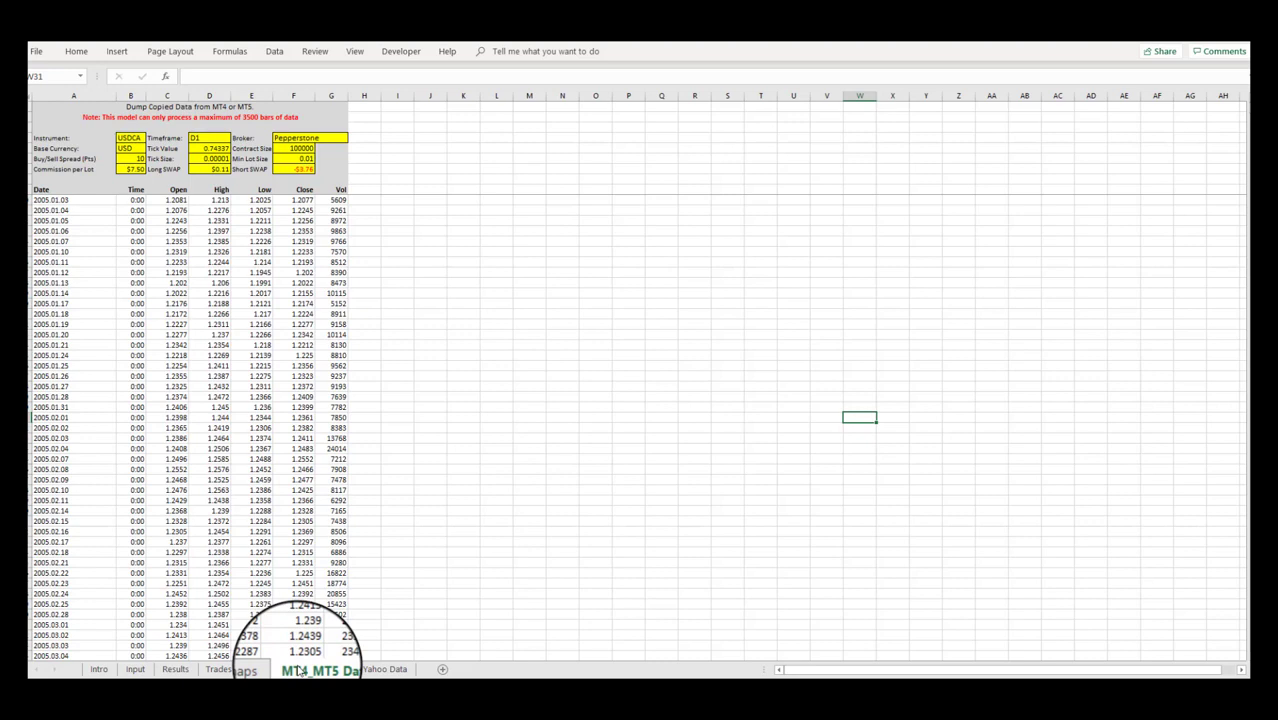
{"action": "left_click", "coordinate": [393, 670]}
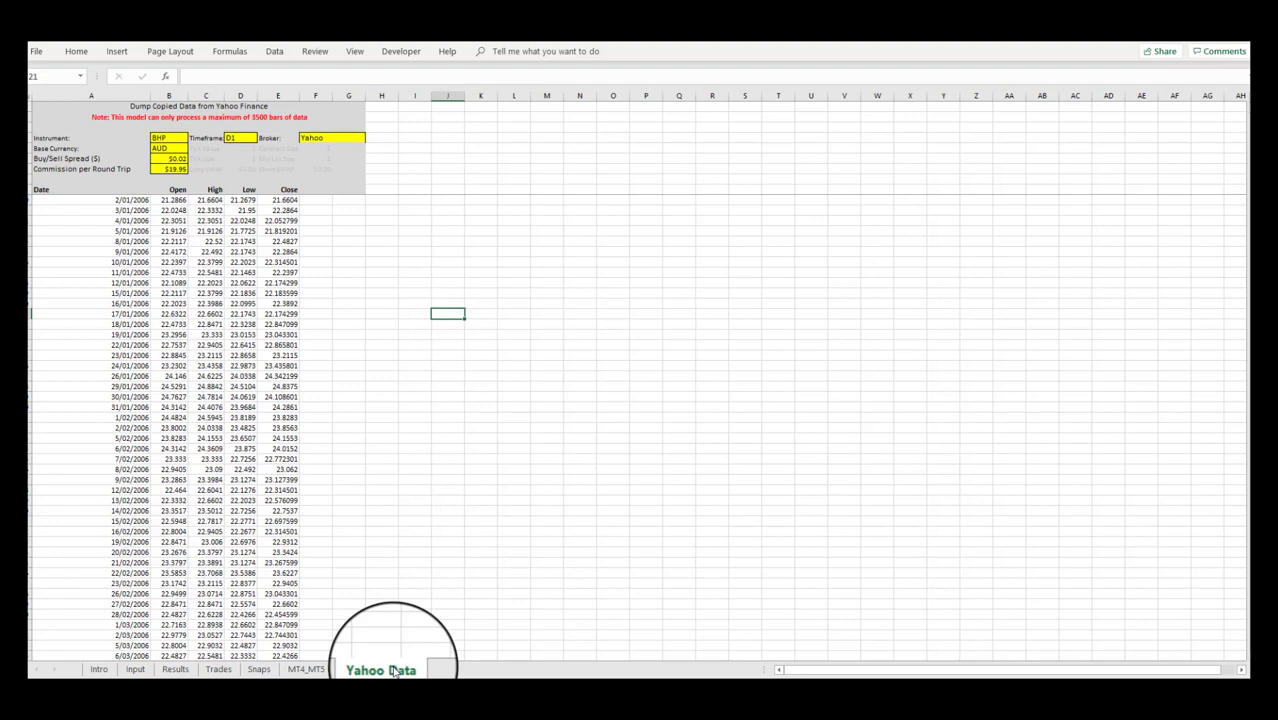
{"action": "left_click", "coordinate": [99, 669]}
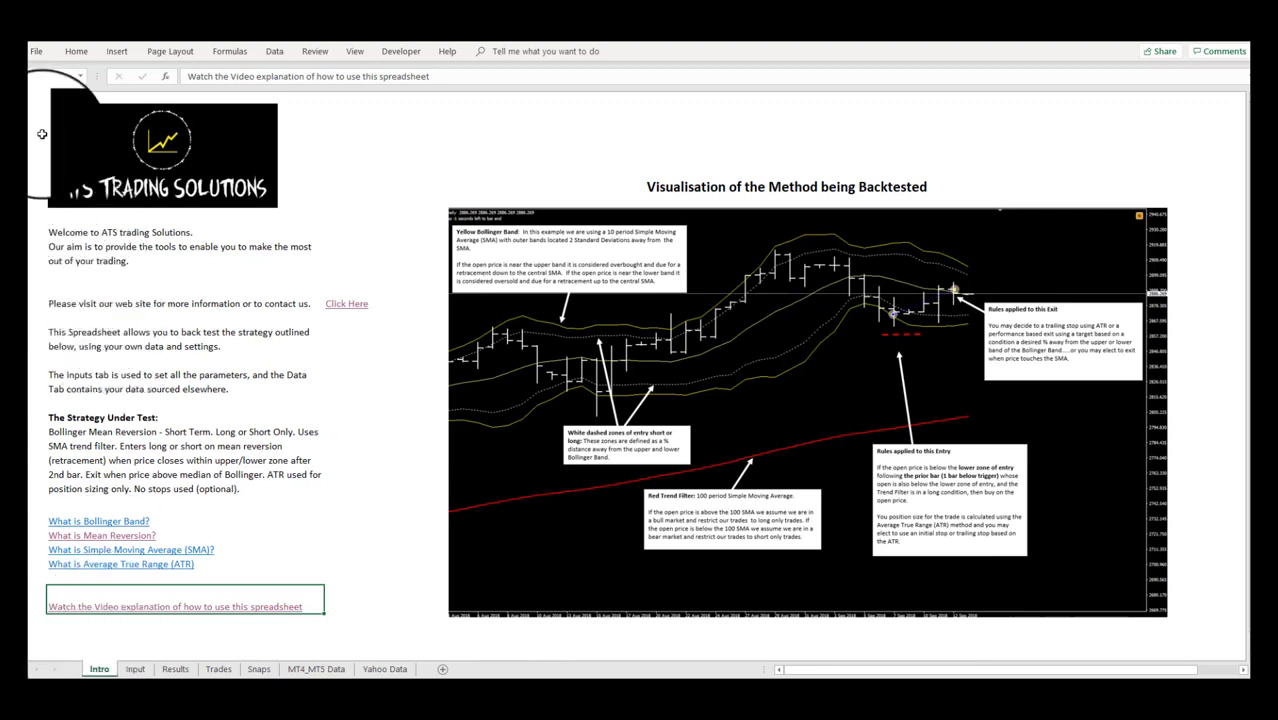
{"action": "left_click", "coordinate": [30, 99]}
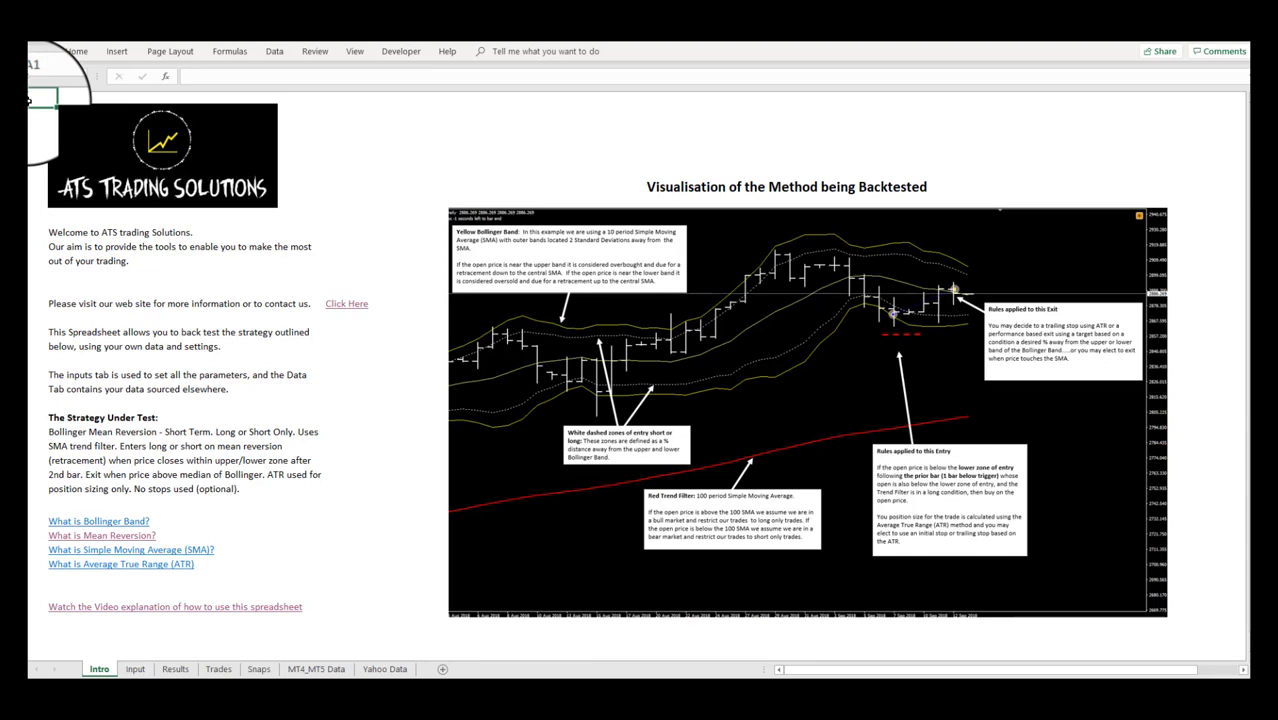
{"action": "left_click", "coordinate": [318, 669]}
{"action": "left_click", "coordinate": [60, 201]}
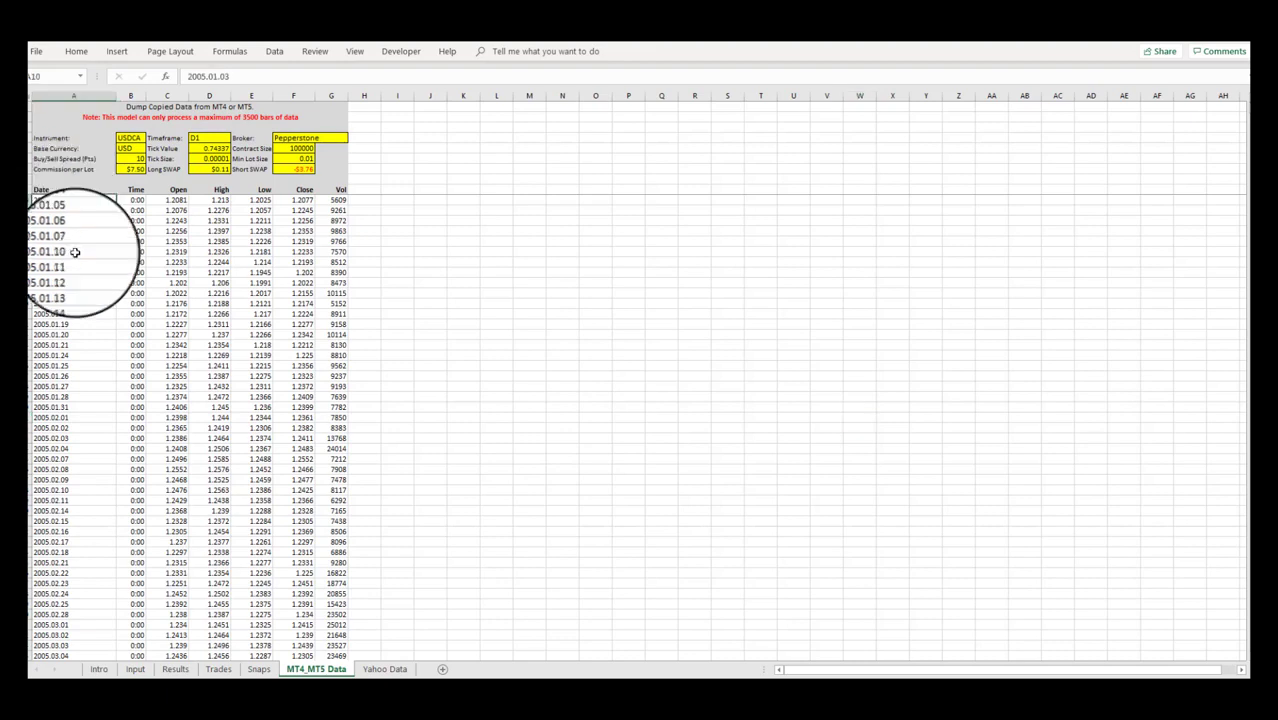
{"action": "left_click", "coordinate": [381, 669]}
{"action": "left_click", "coordinate": [120, 200]}
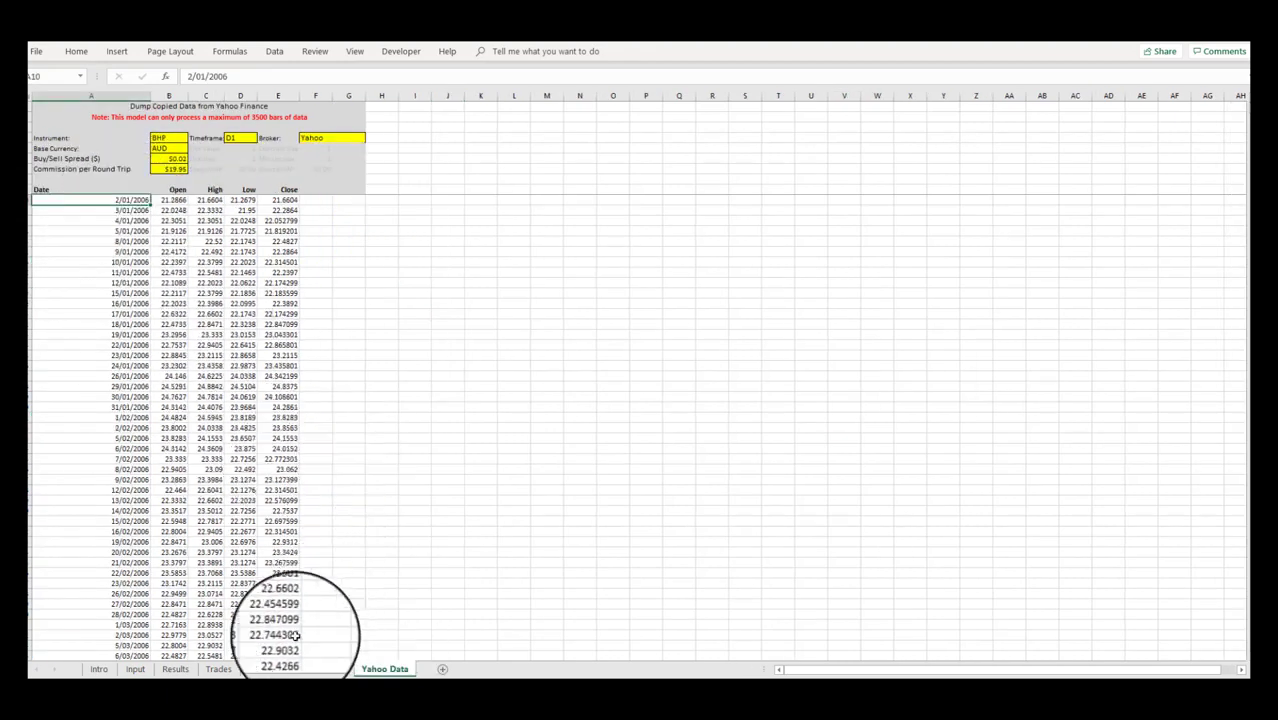
{"action": "left_click", "coordinate": [316, 669]}
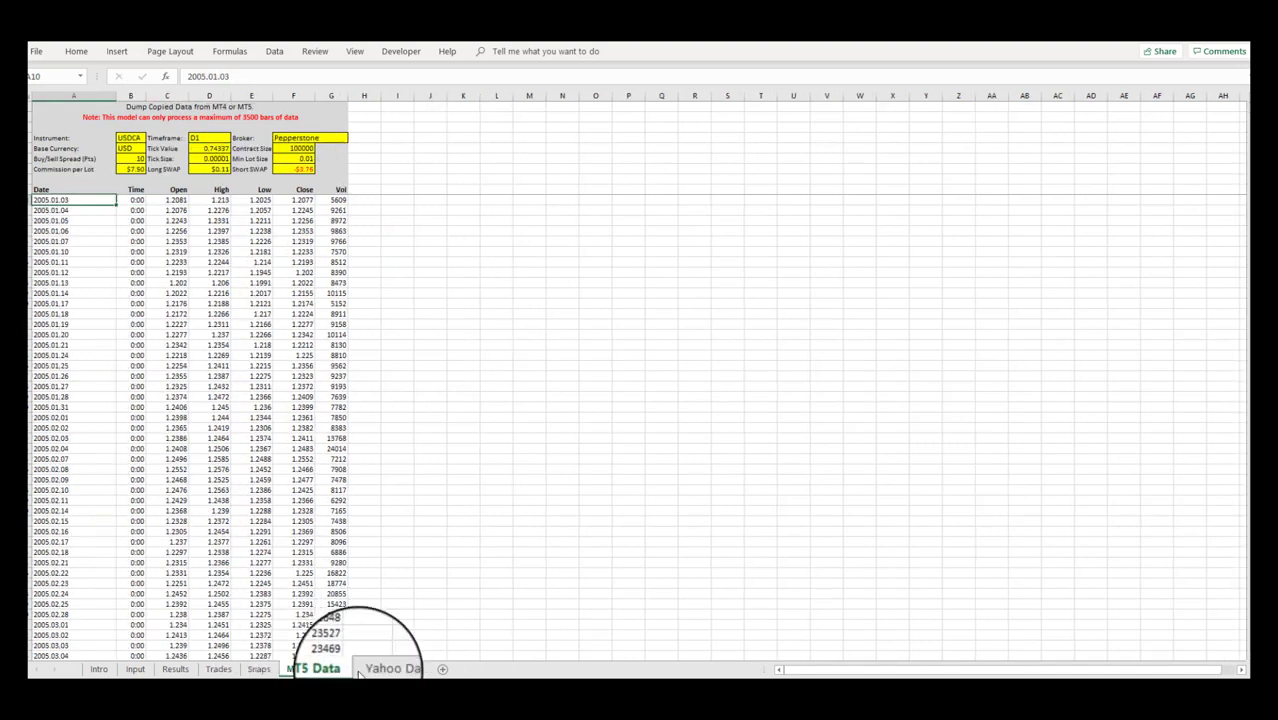
{"action": "left_click", "coordinate": [386, 669]}
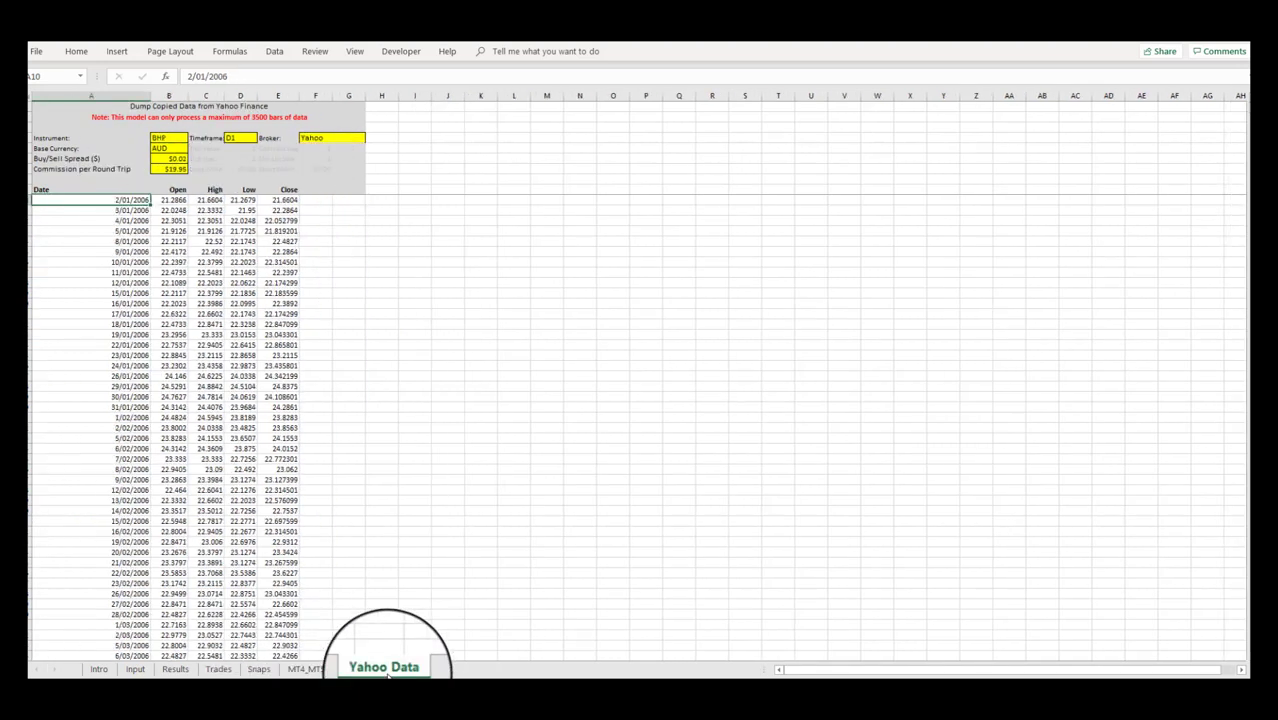
{"action": "left_click_drag", "start_coordinate": [128, 200], "coordinate": [285, 200]}
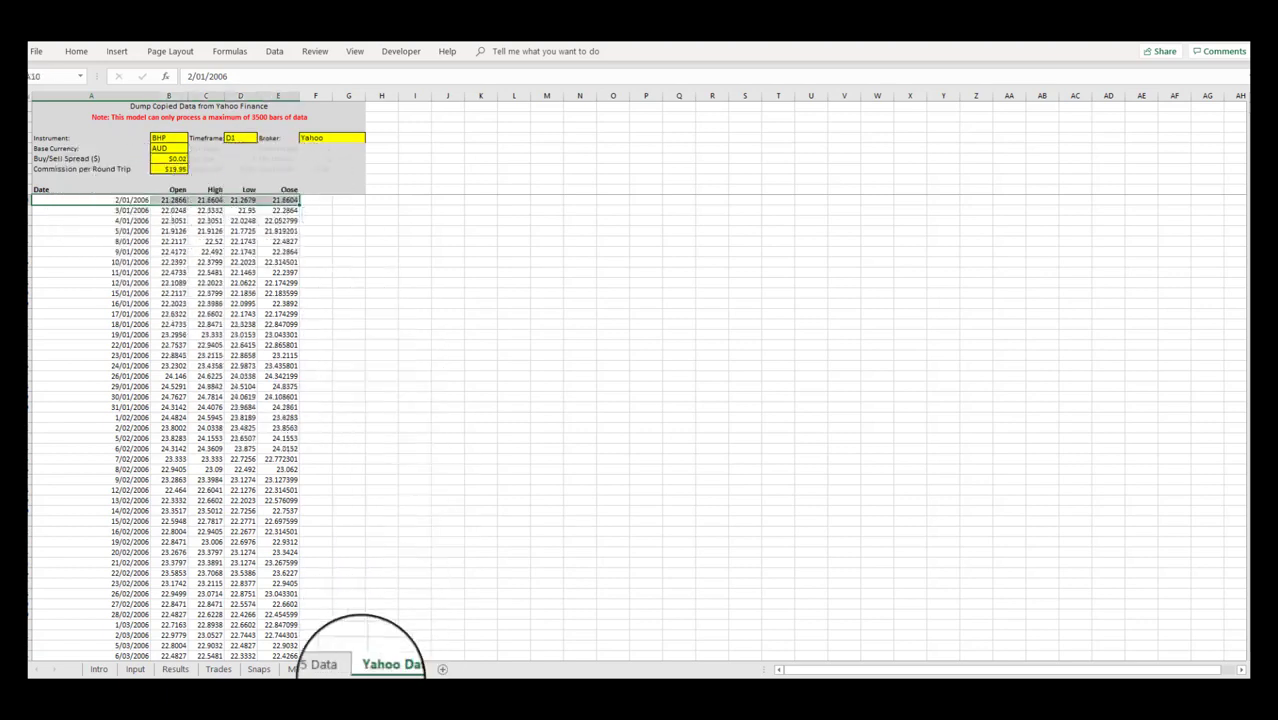
{"action": "left_click", "coordinate": [312, 668]}
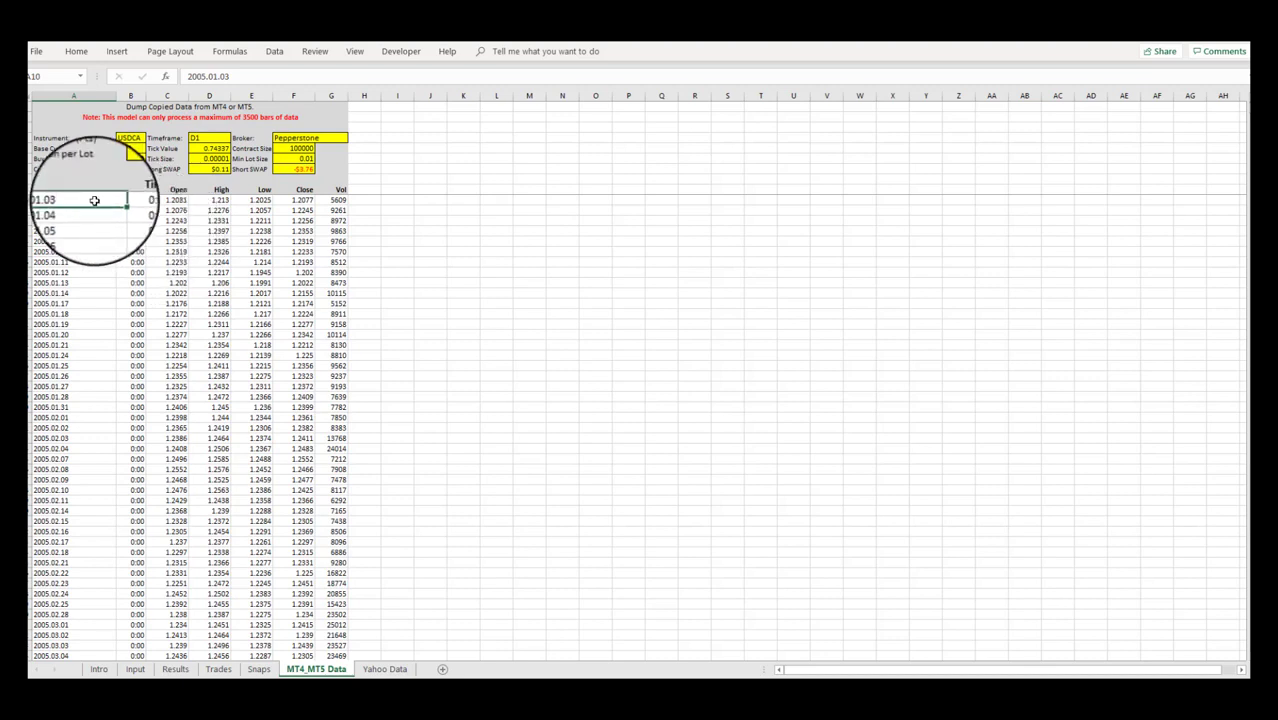
{"action": "left_click_drag", "start_coordinate": [95, 200], "coordinate": [333, 211]}
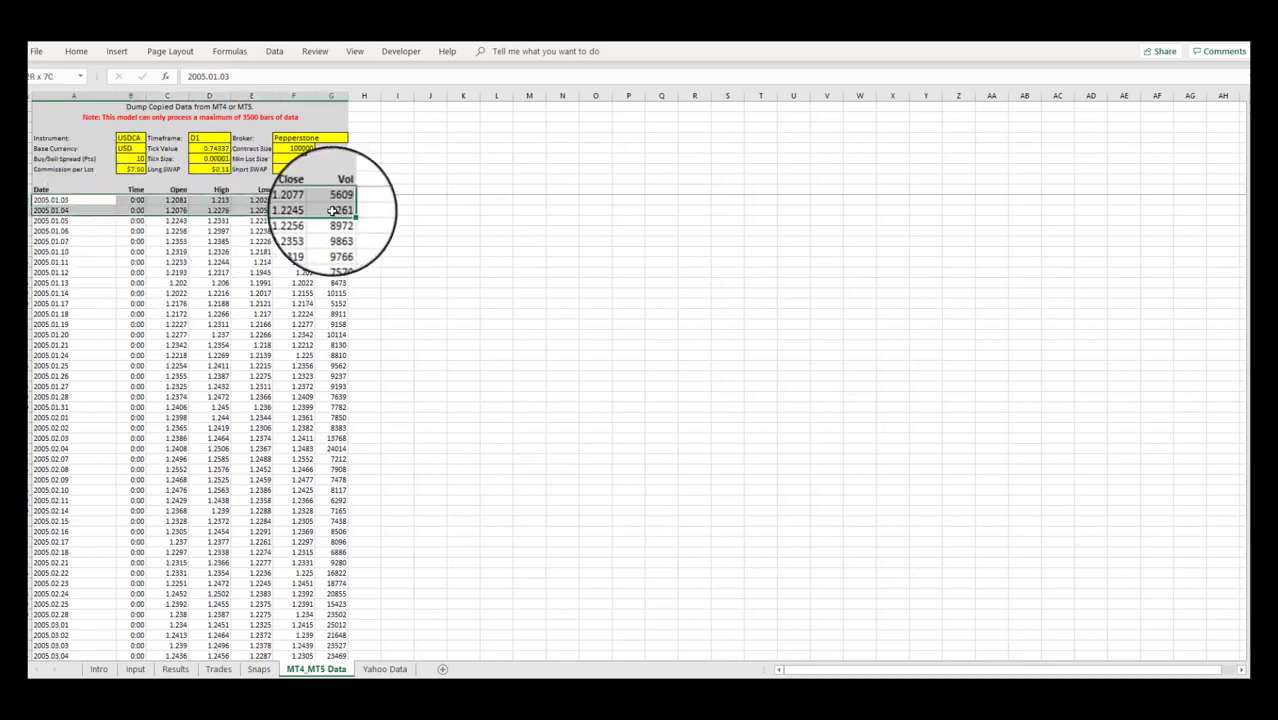
{"action": "left_click", "coordinate": [447, 397]}
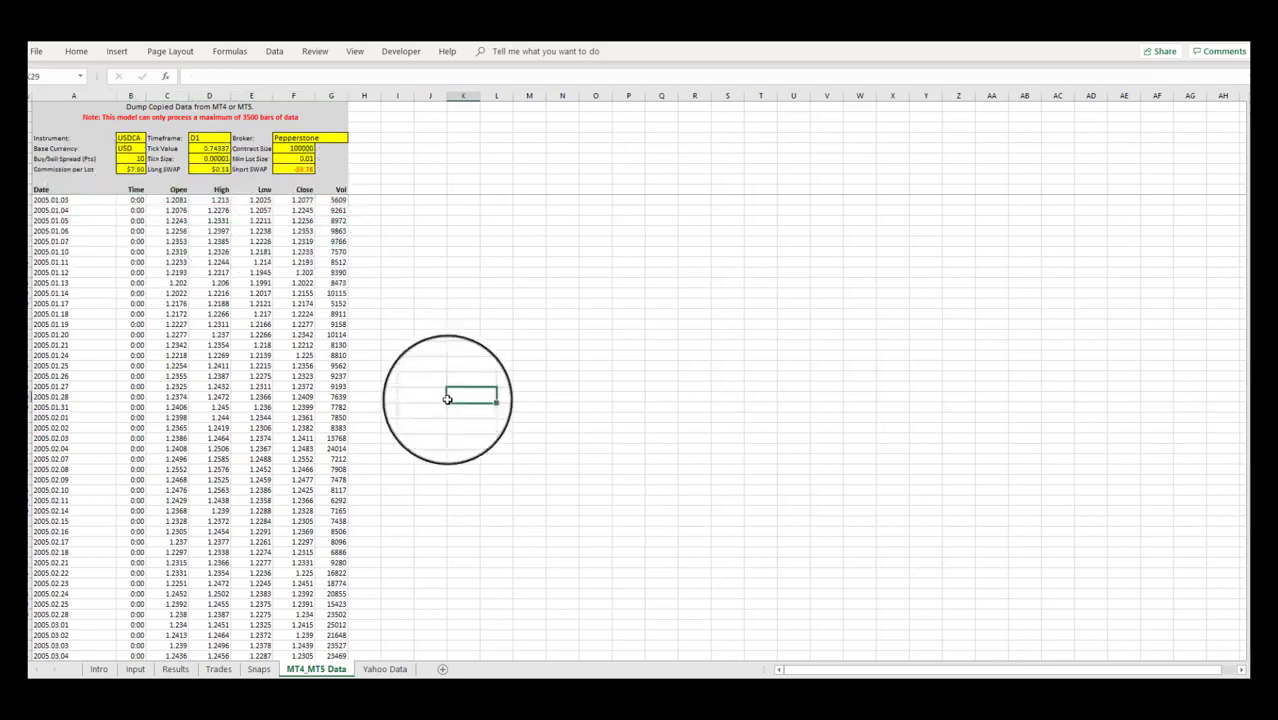
Go to the Intro sheet and follow its 'Click Here' website link
{"action": "left_click", "coordinate": [98, 669]}
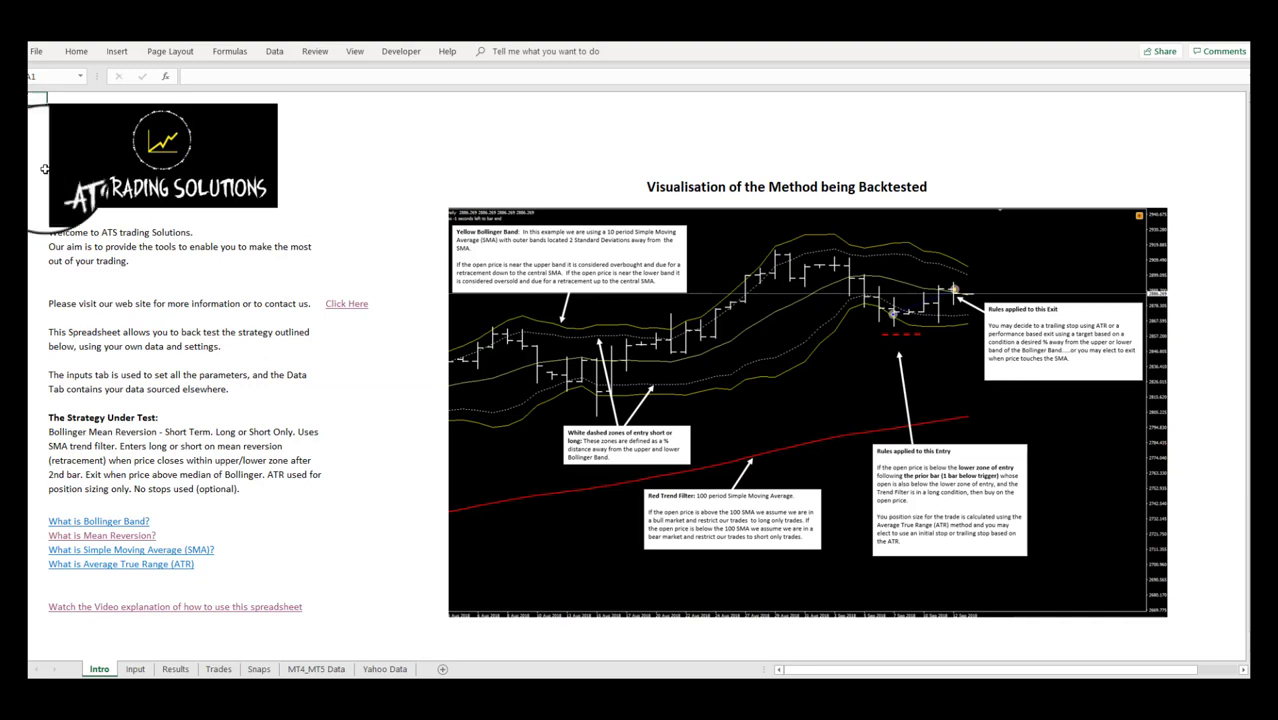
{"action": "left_click", "coordinate": [346, 303]}
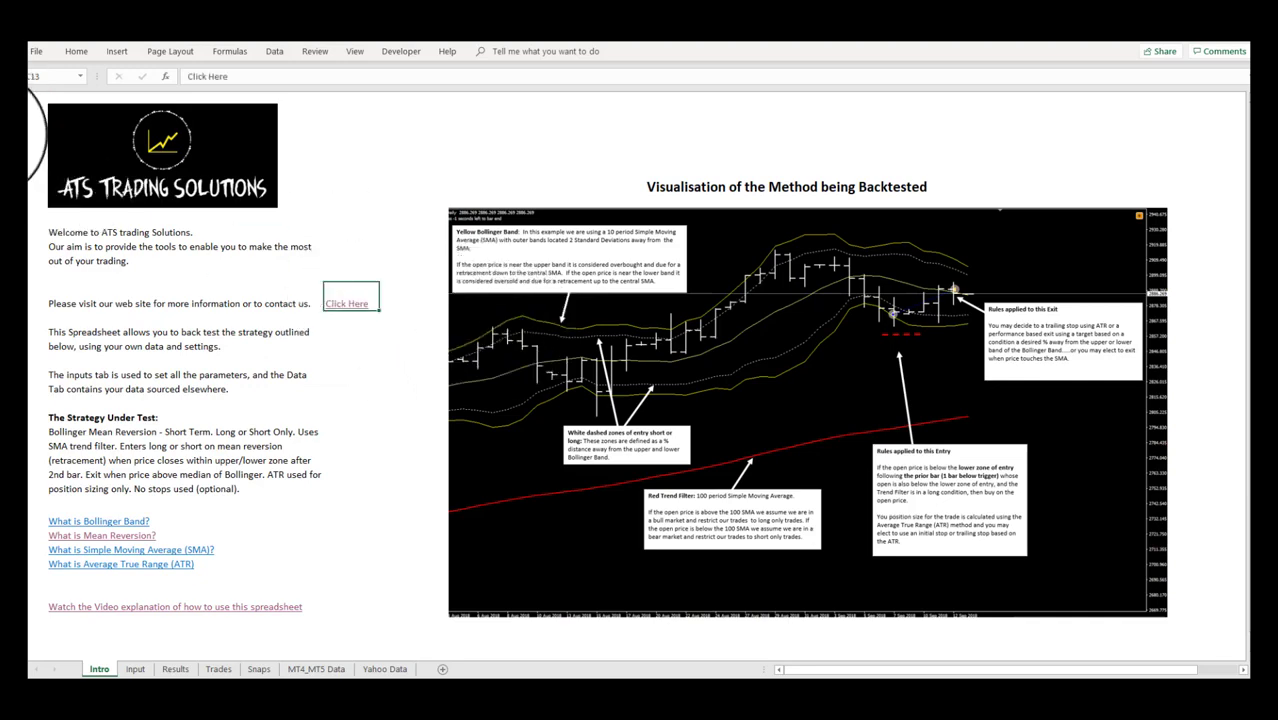